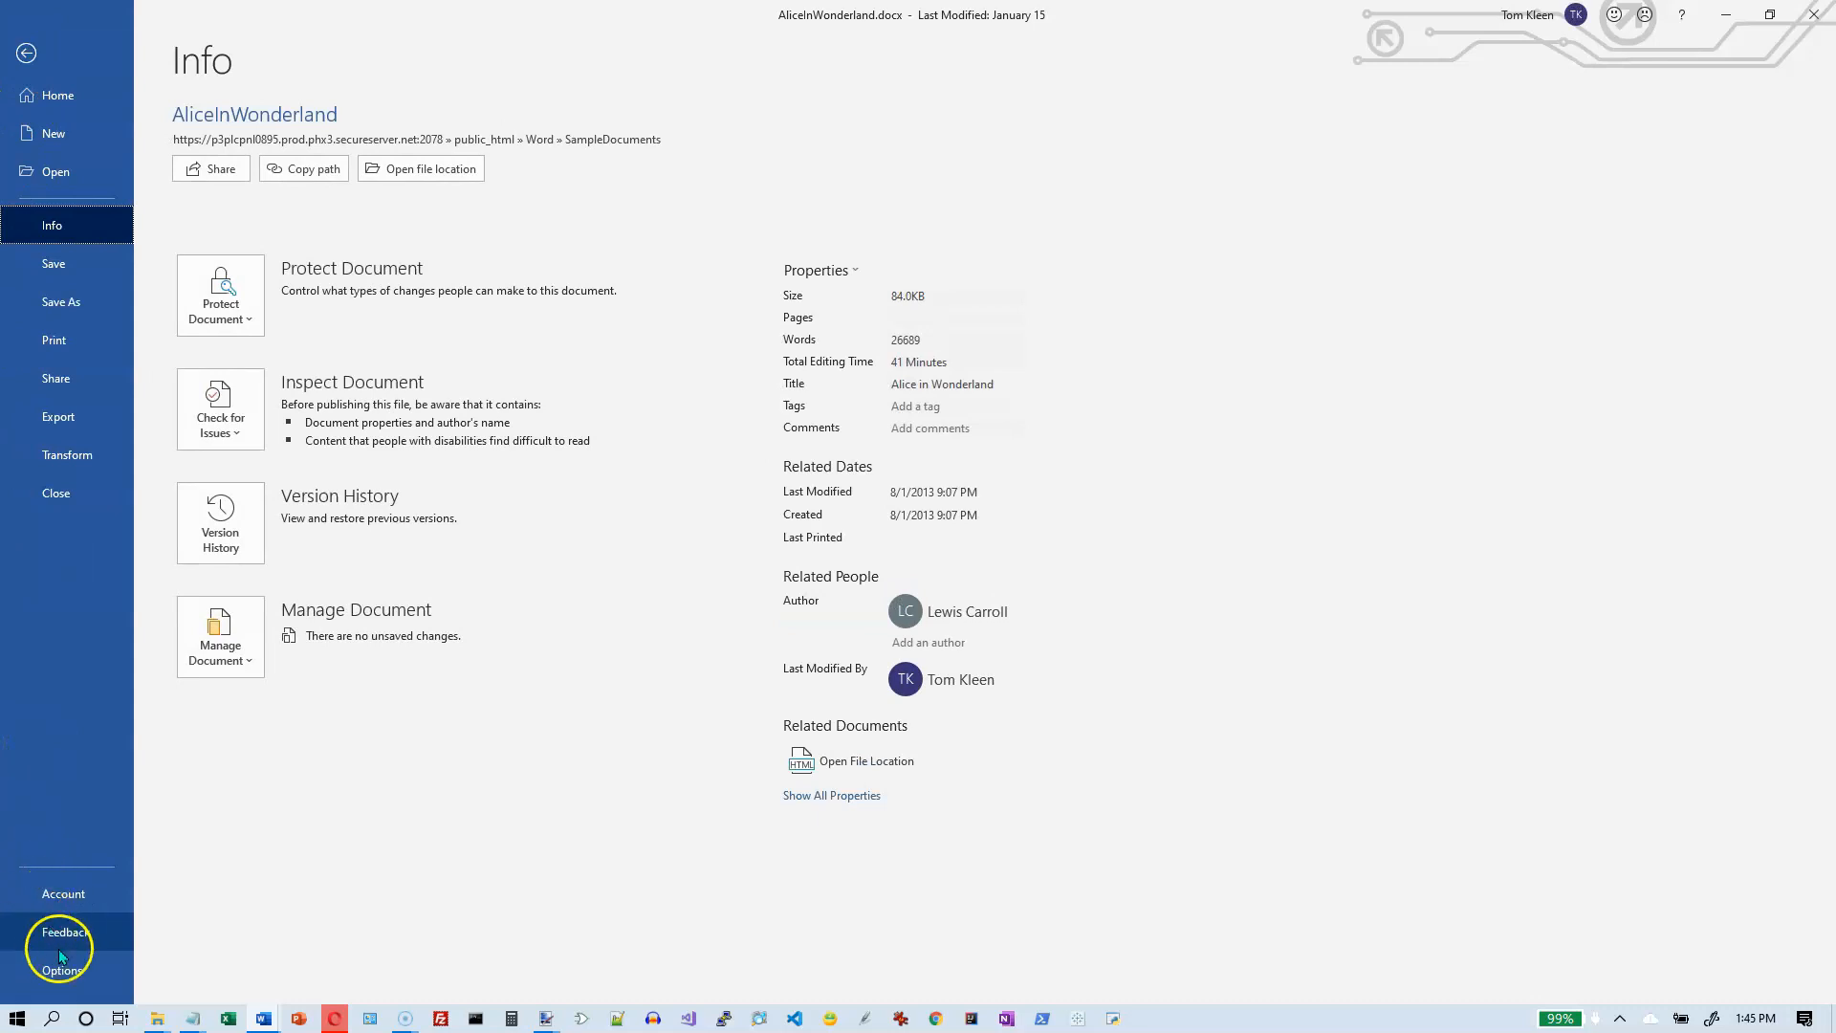
- Open the Word options and look through the Display, Proofing, Save, Language and Ease of Access categories
{"action": "left_click", "coordinate": [60, 969]}
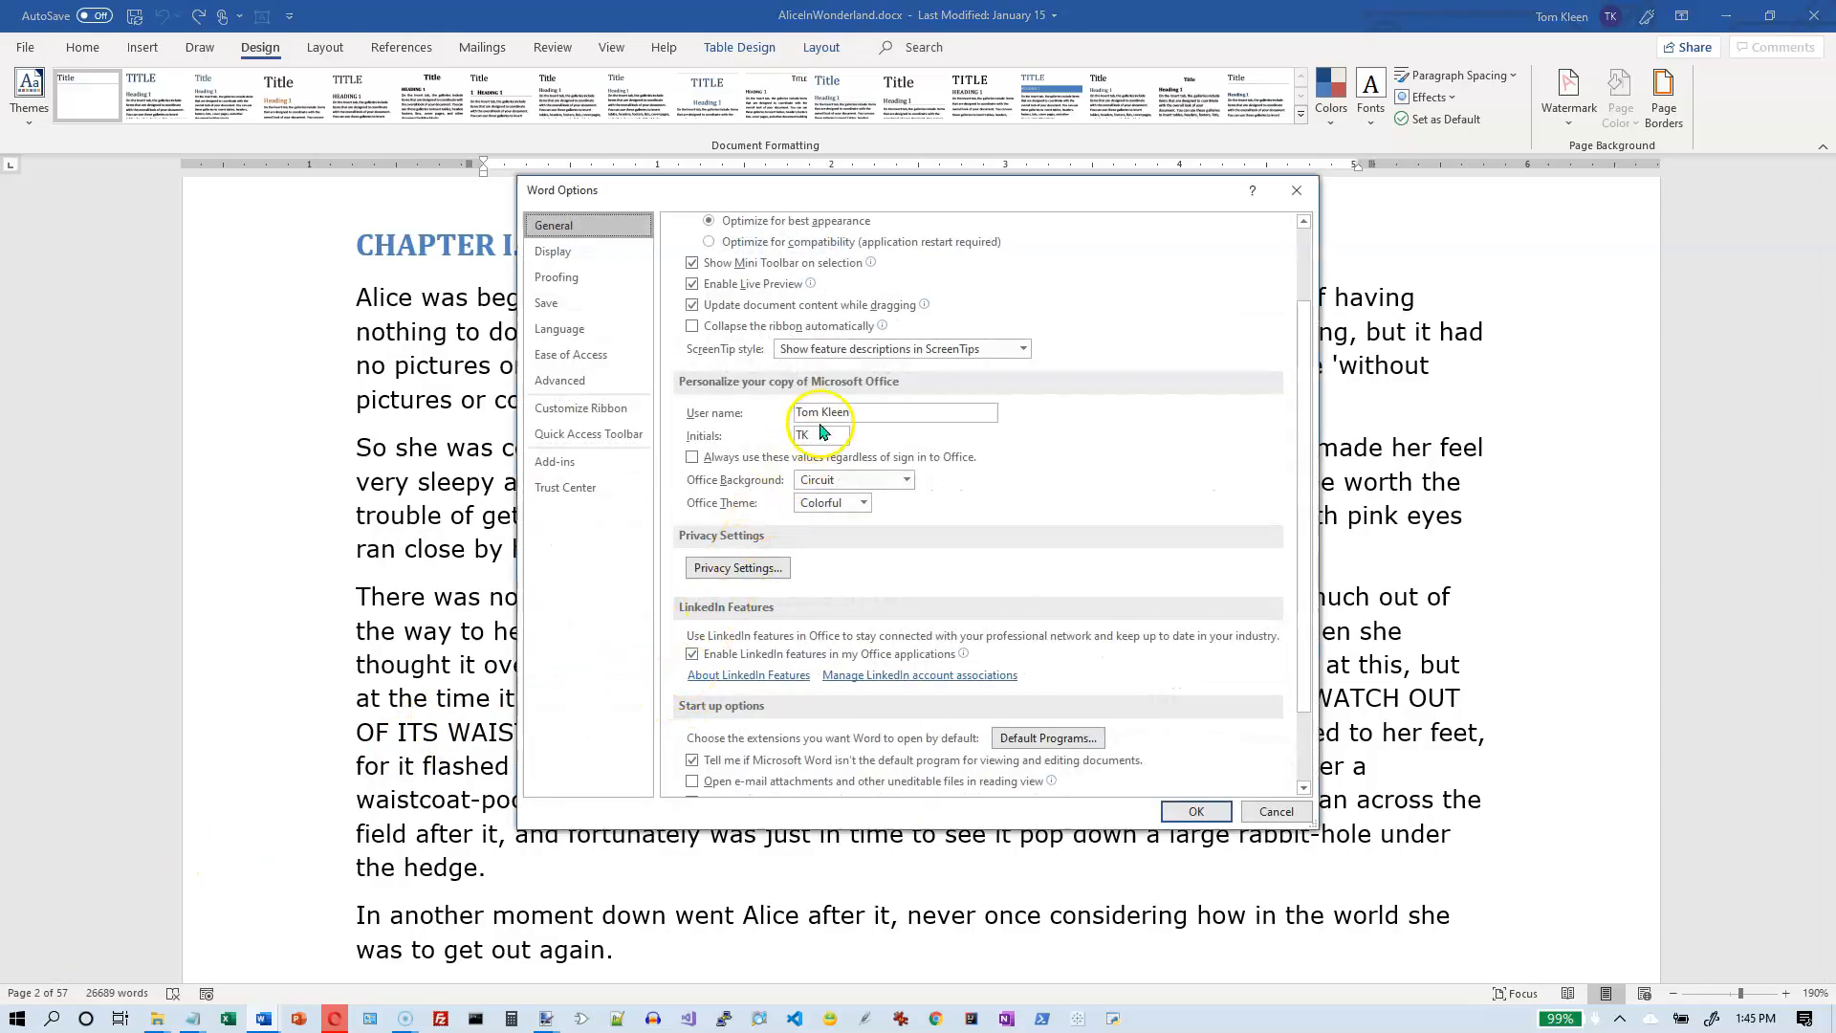
{"action": "left_click", "coordinate": [937, 188]}
{"action": "left_click_drag", "start_coordinate": [937, 189], "coordinate": [911, 173]}
{"action": "left_click", "coordinate": [561, 239]}
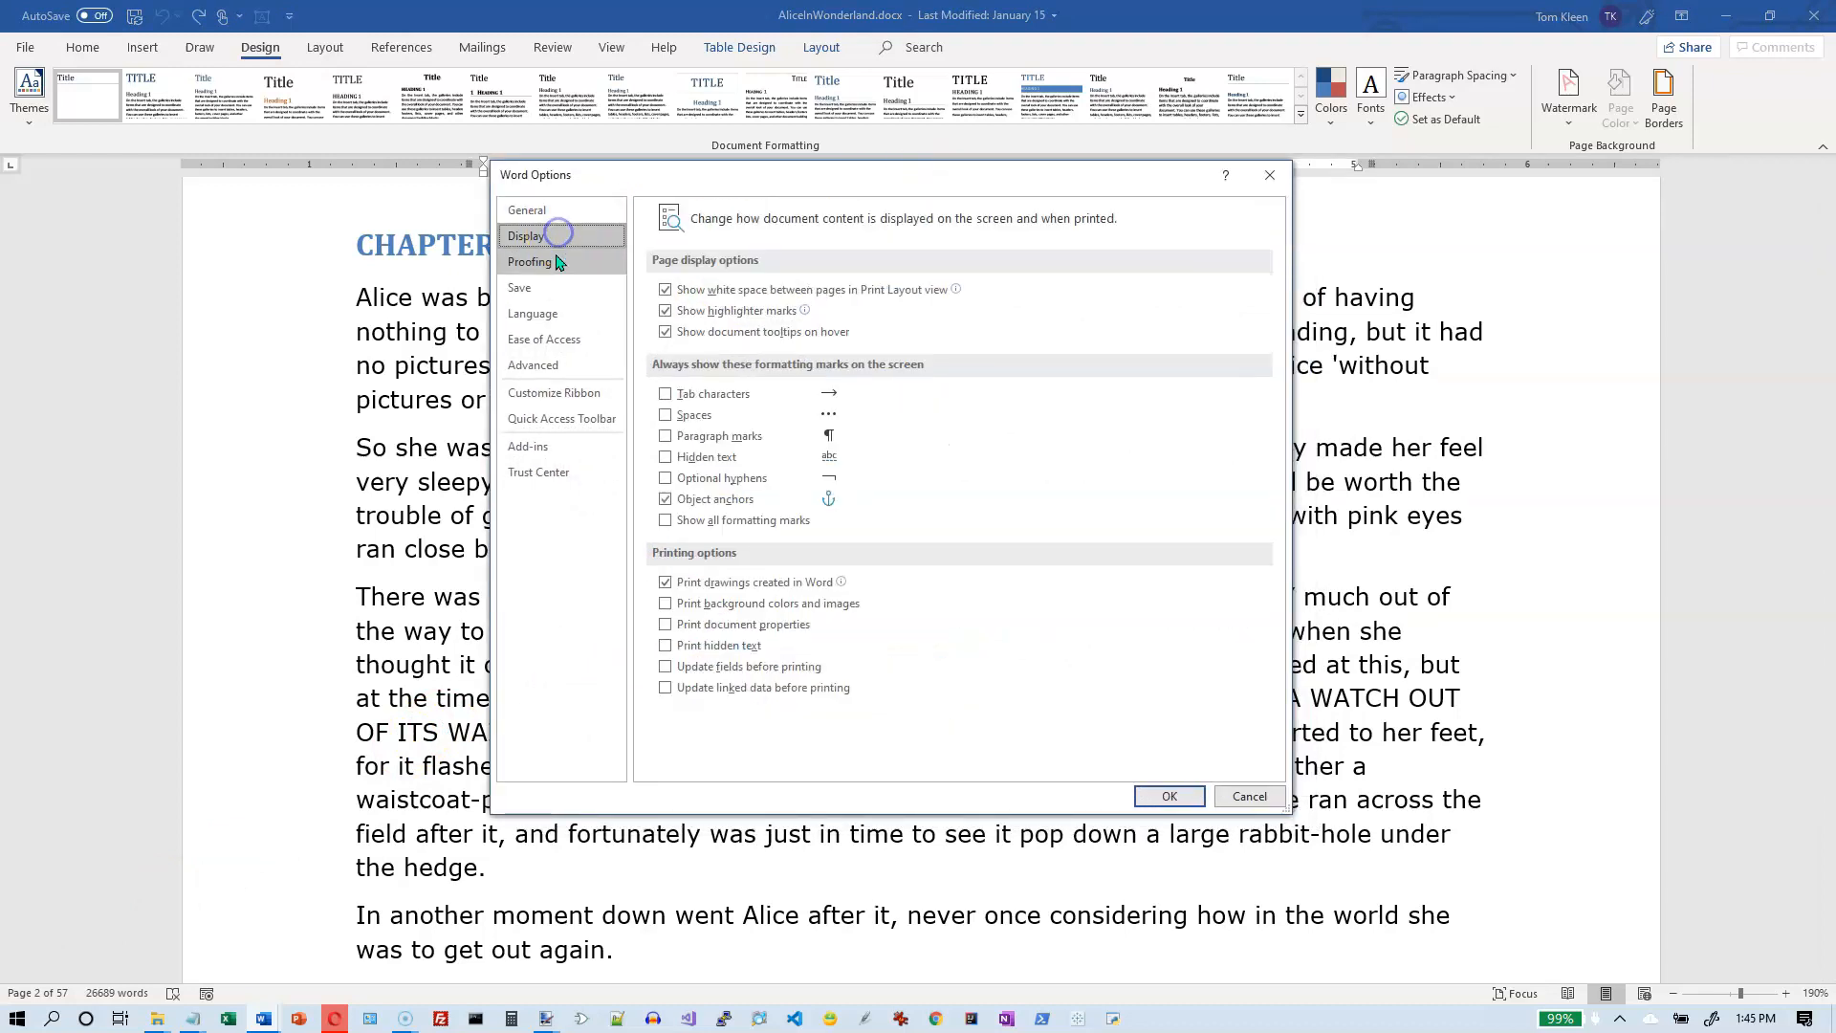
{"action": "left_click", "coordinate": [557, 262]}
{"action": "left_click", "coordinate": [552, 288]}
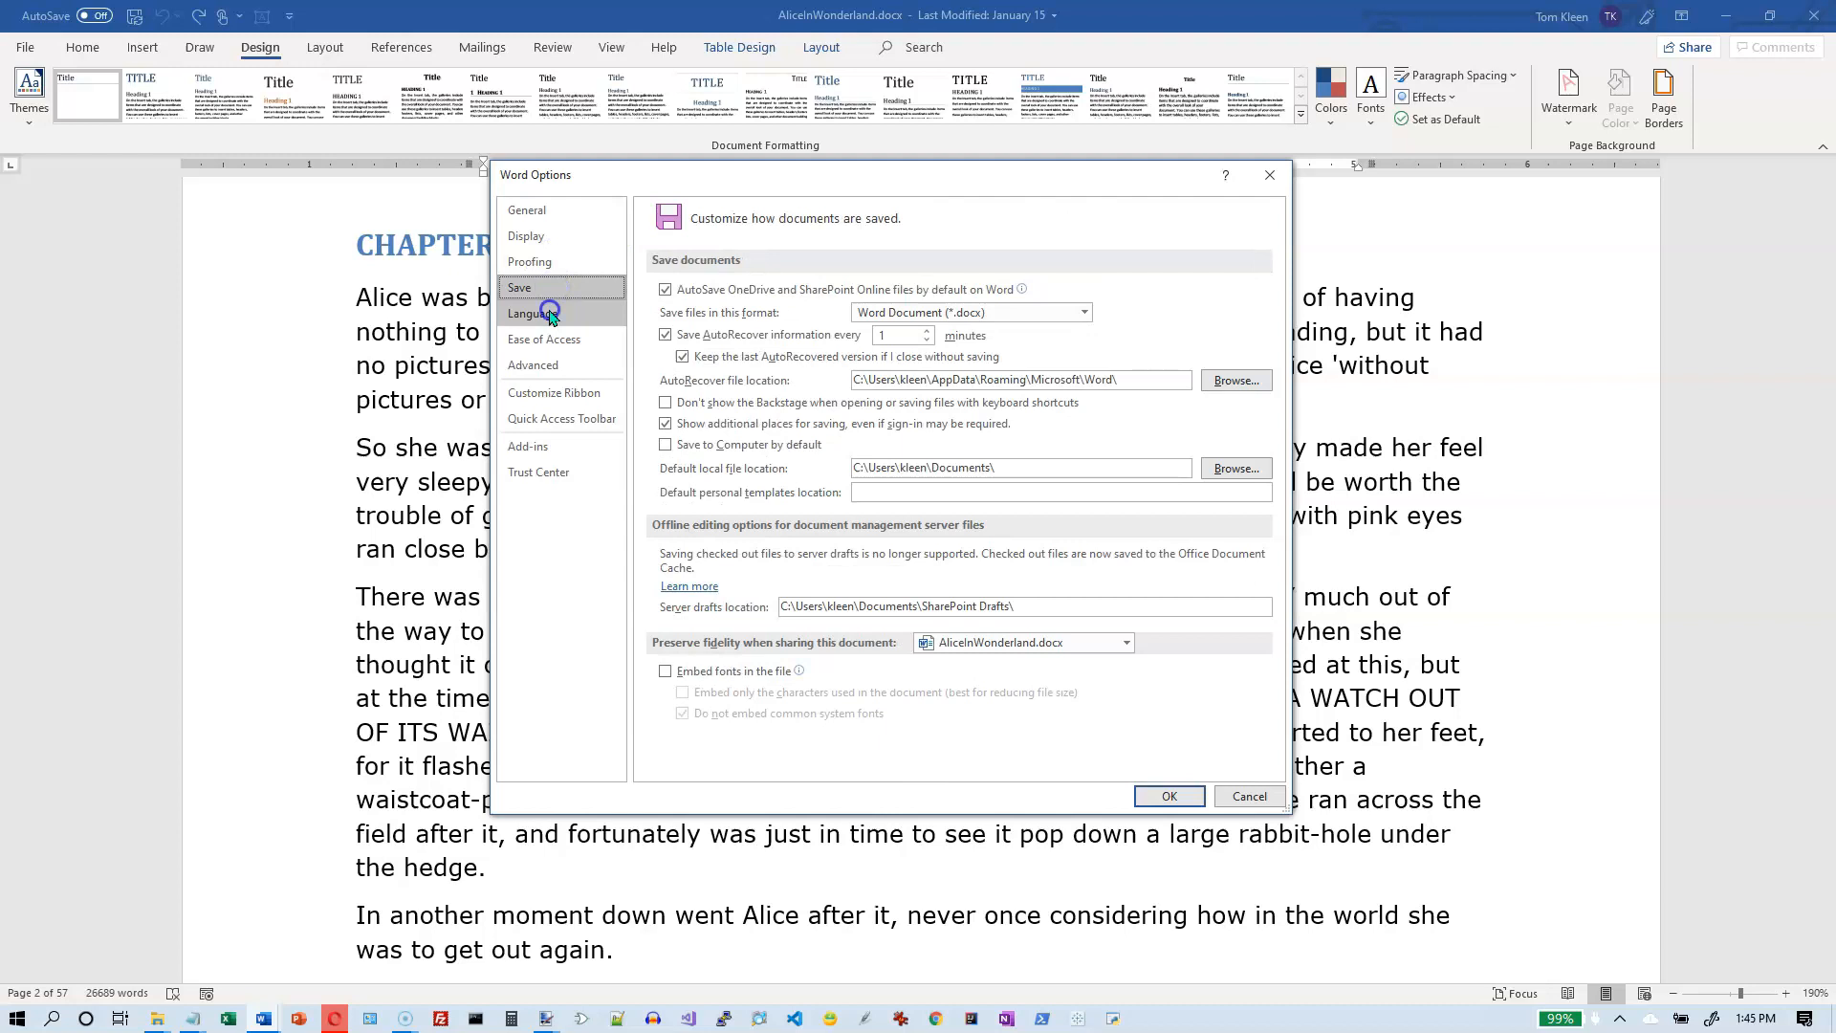
{"action": "left_click", "coordinate": [552, 313]}
{"action": "left_click", "coordinate": [570, 340]}
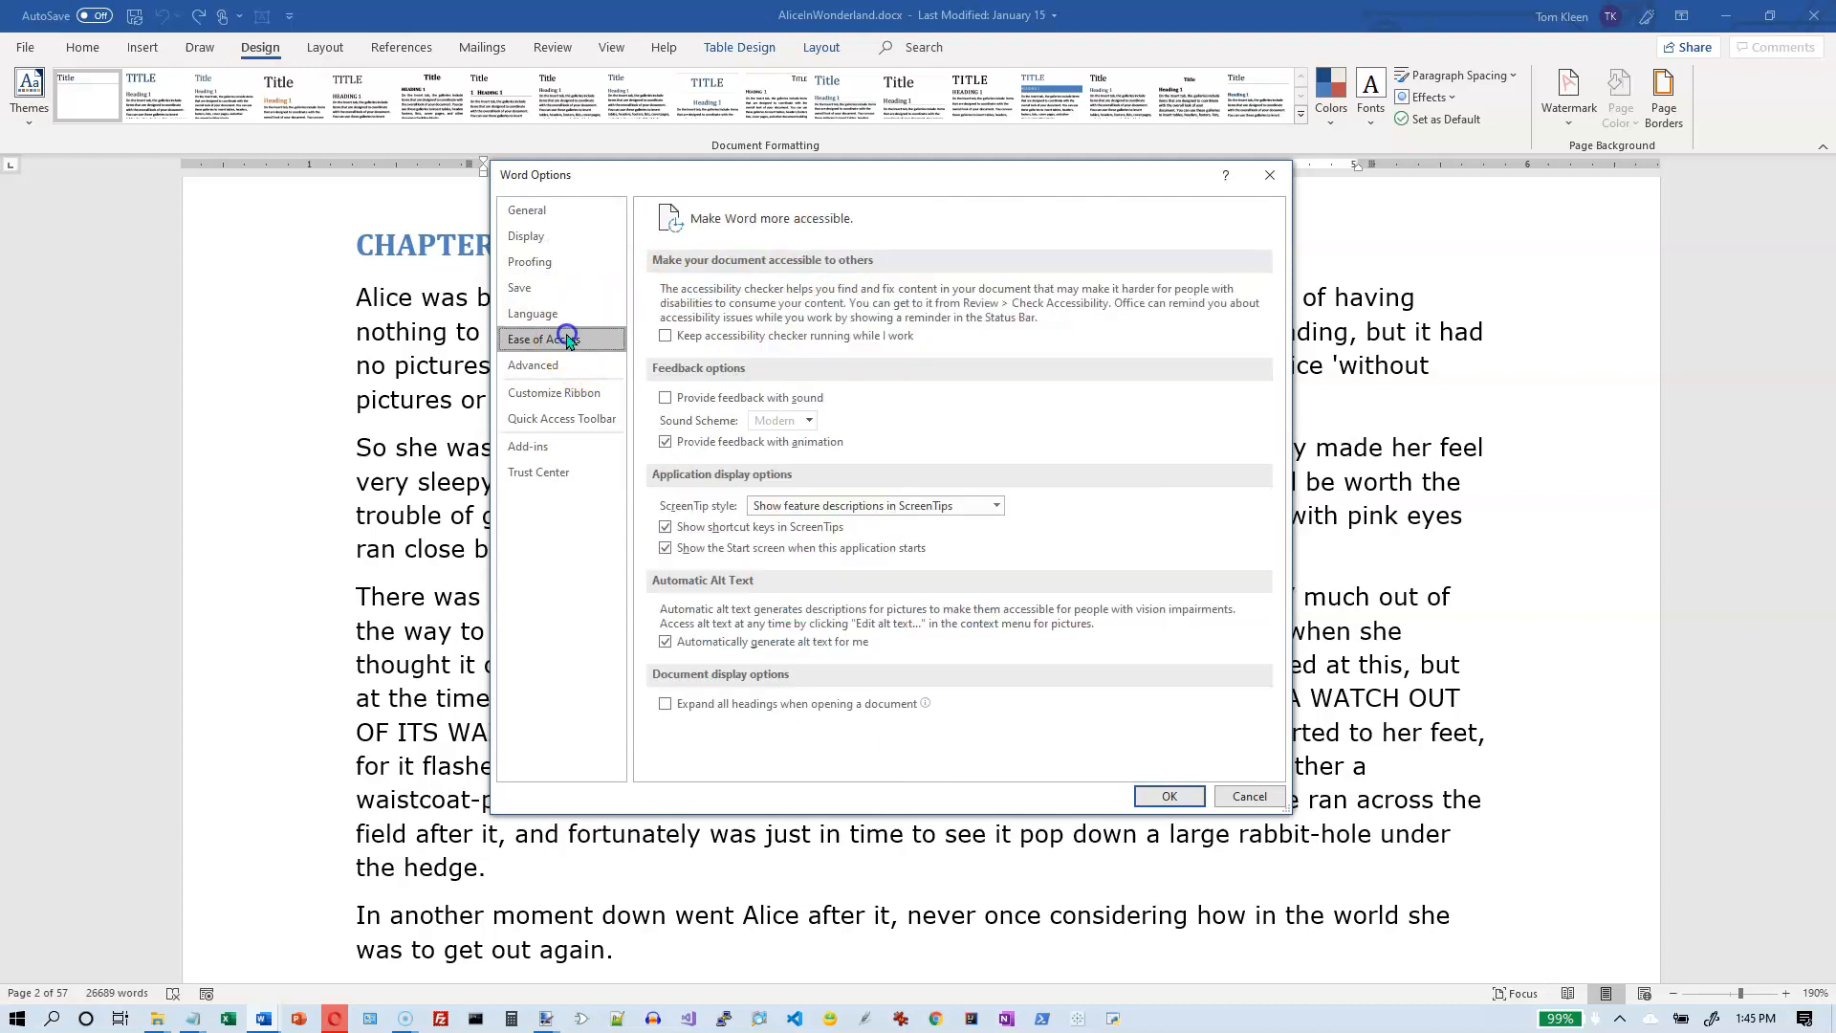
- Examine the user interface settings in the General options, including the explanation of Show Mini Toolbar on selection
{"action": "left_click", "coordinate": [533, 209]}
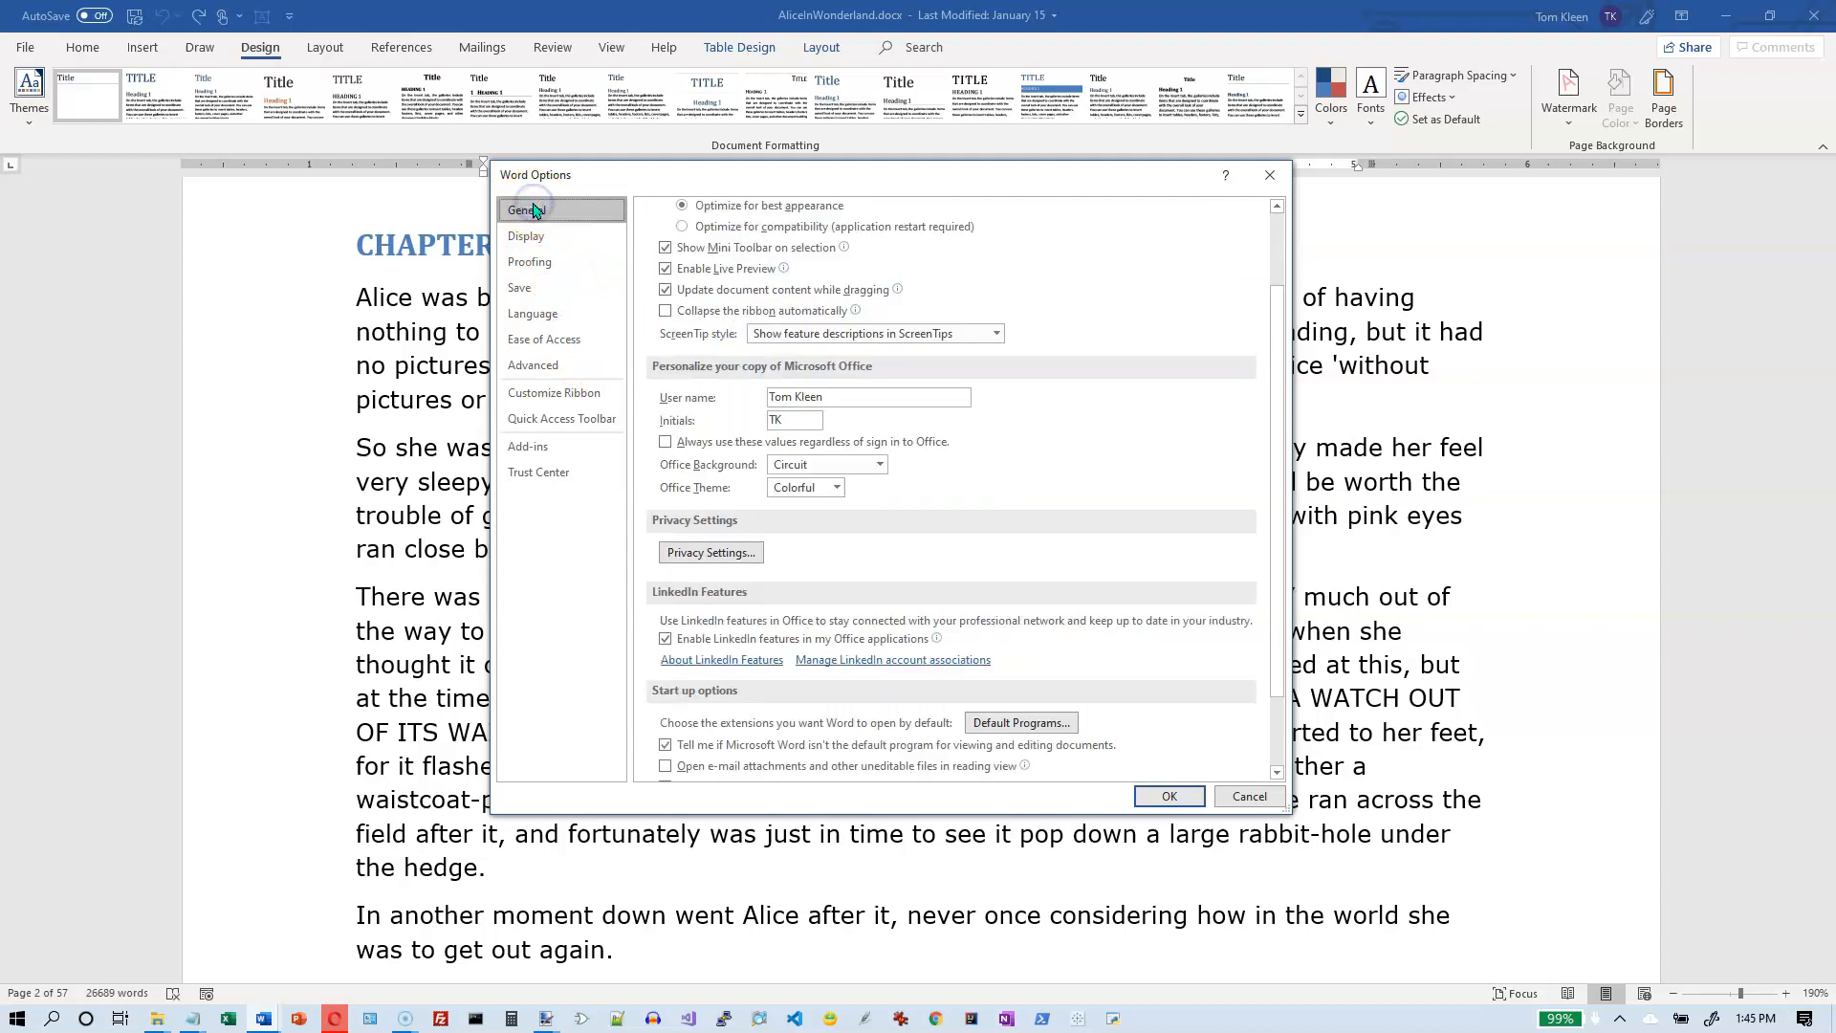
{"action": "left_click", "coordinate": [1276, 227]}
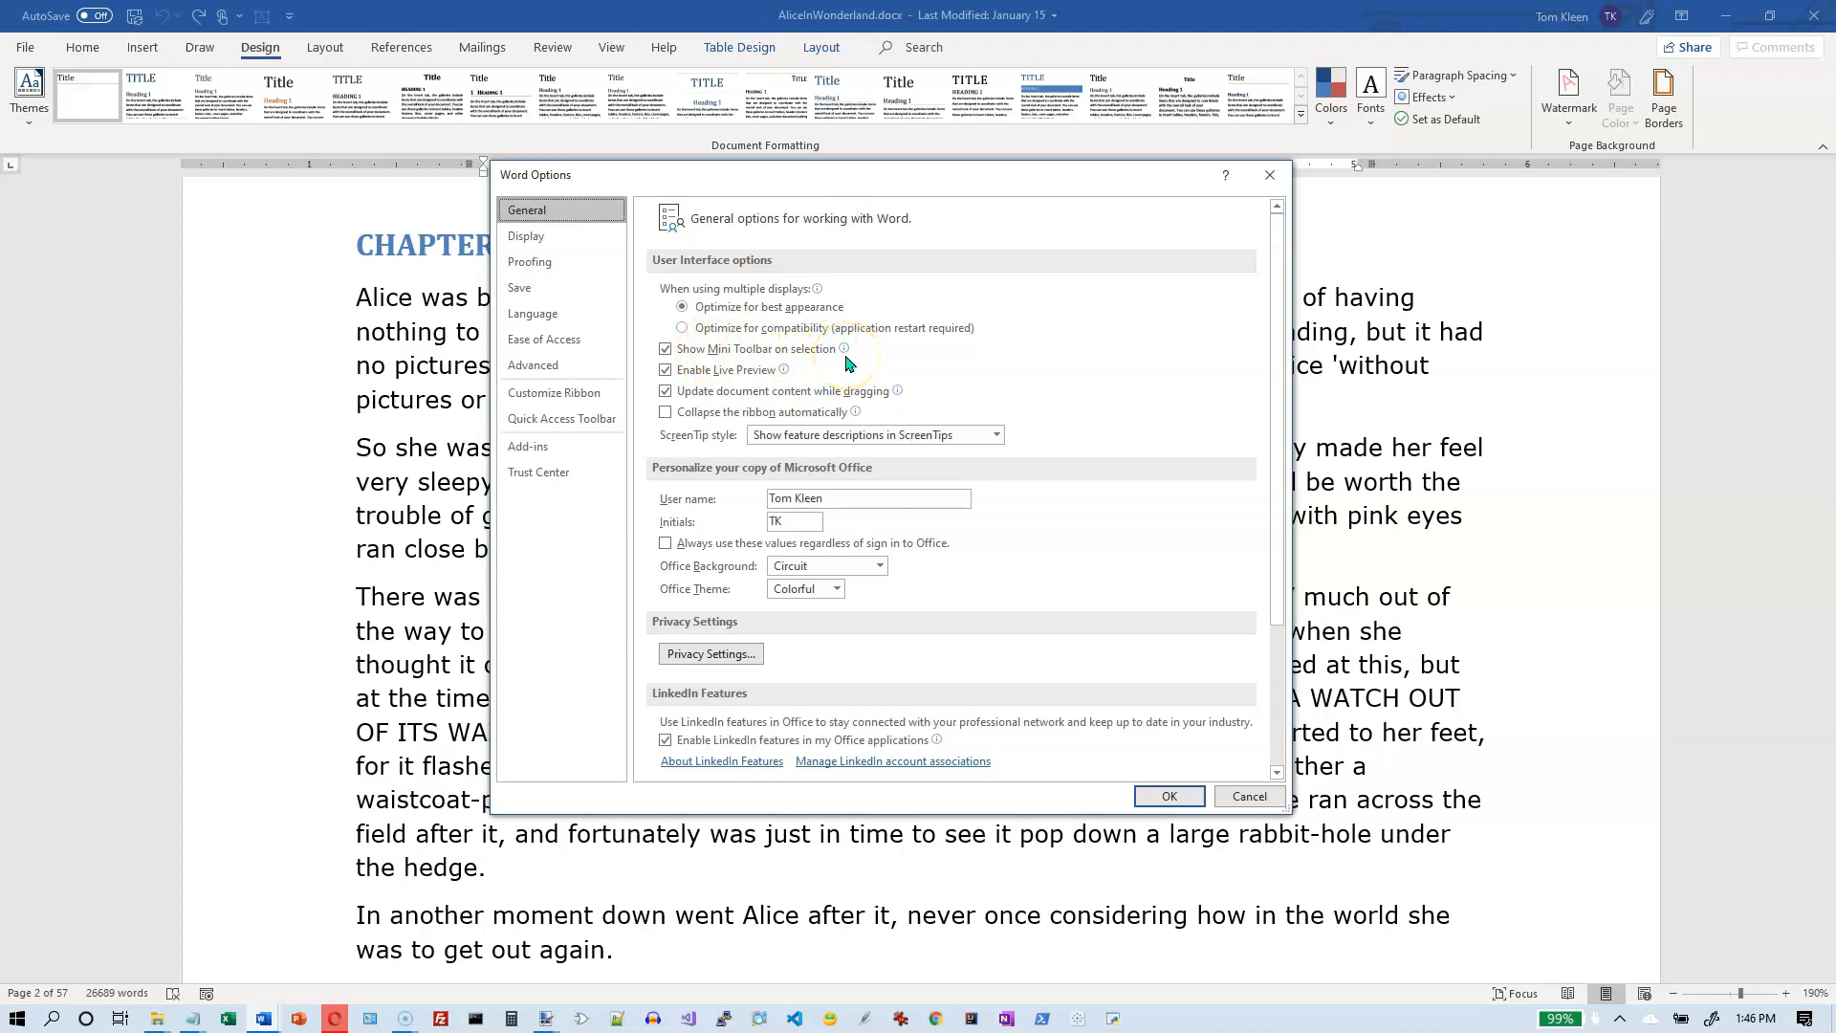
{"action": "mouse_move", "coordinate": [847, 361]}
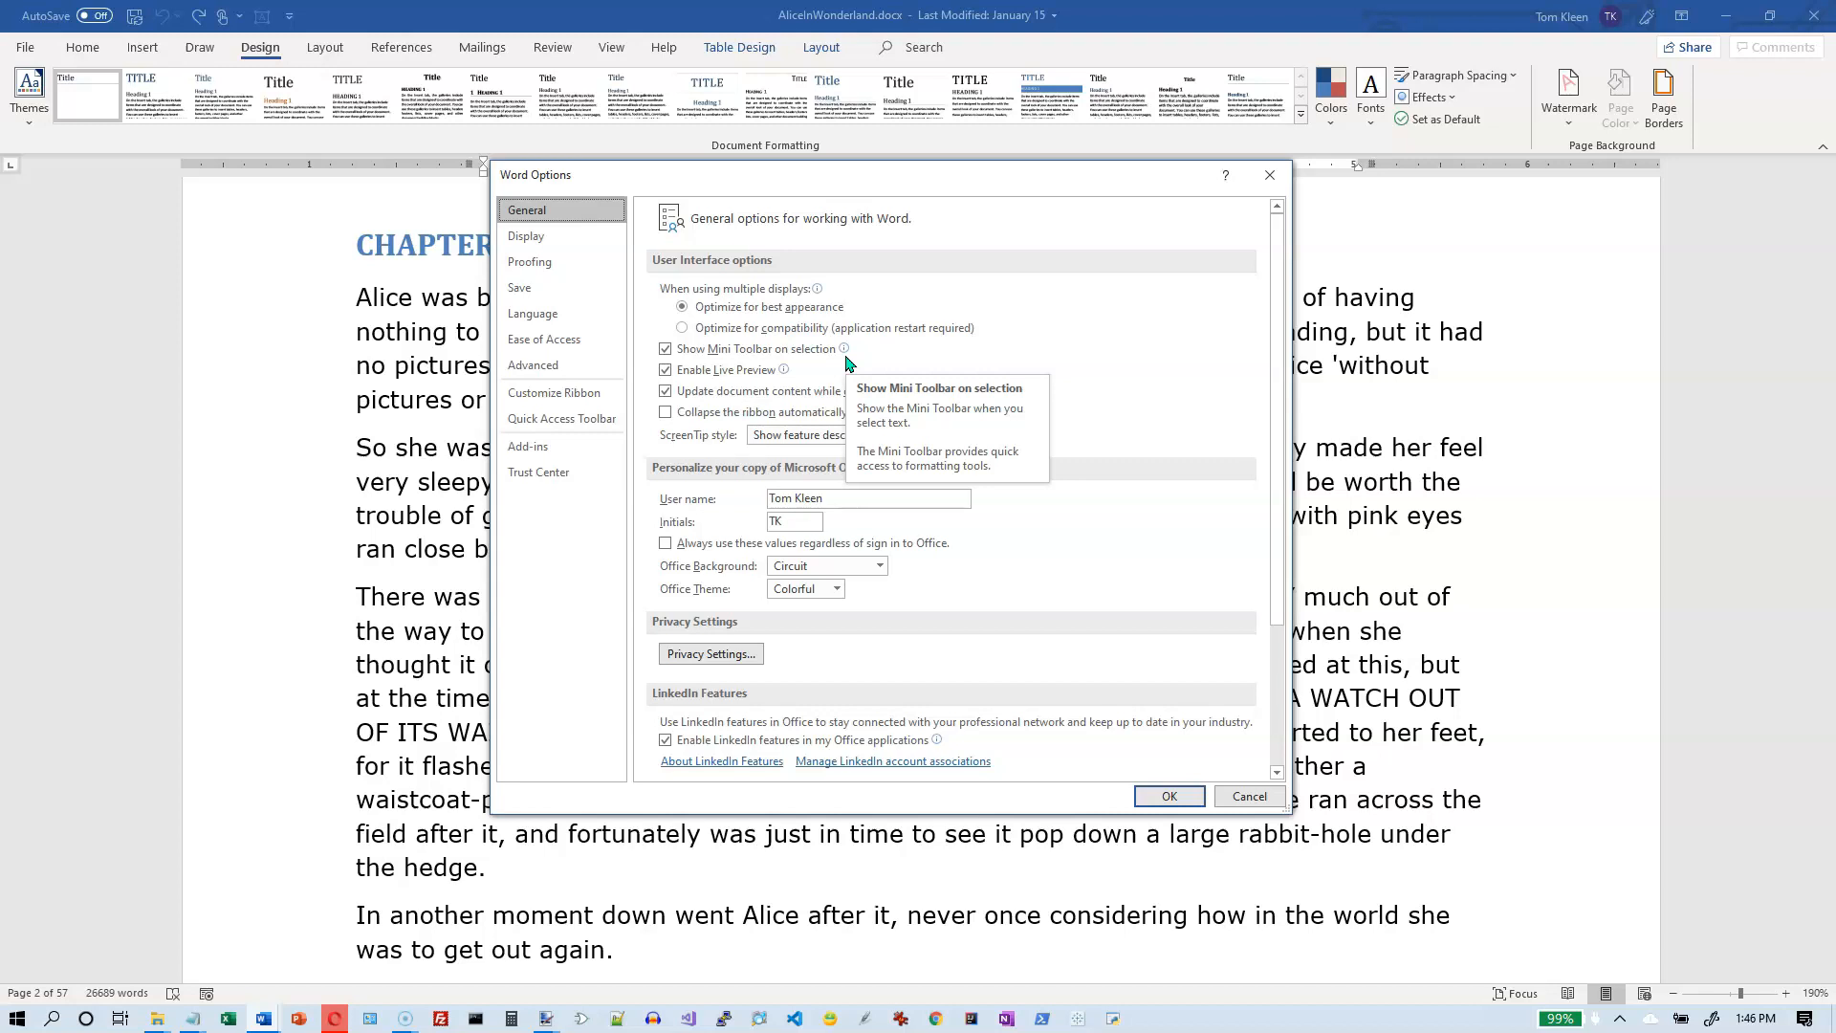
{"action": "left_click", "coordinate": [751, 350]}
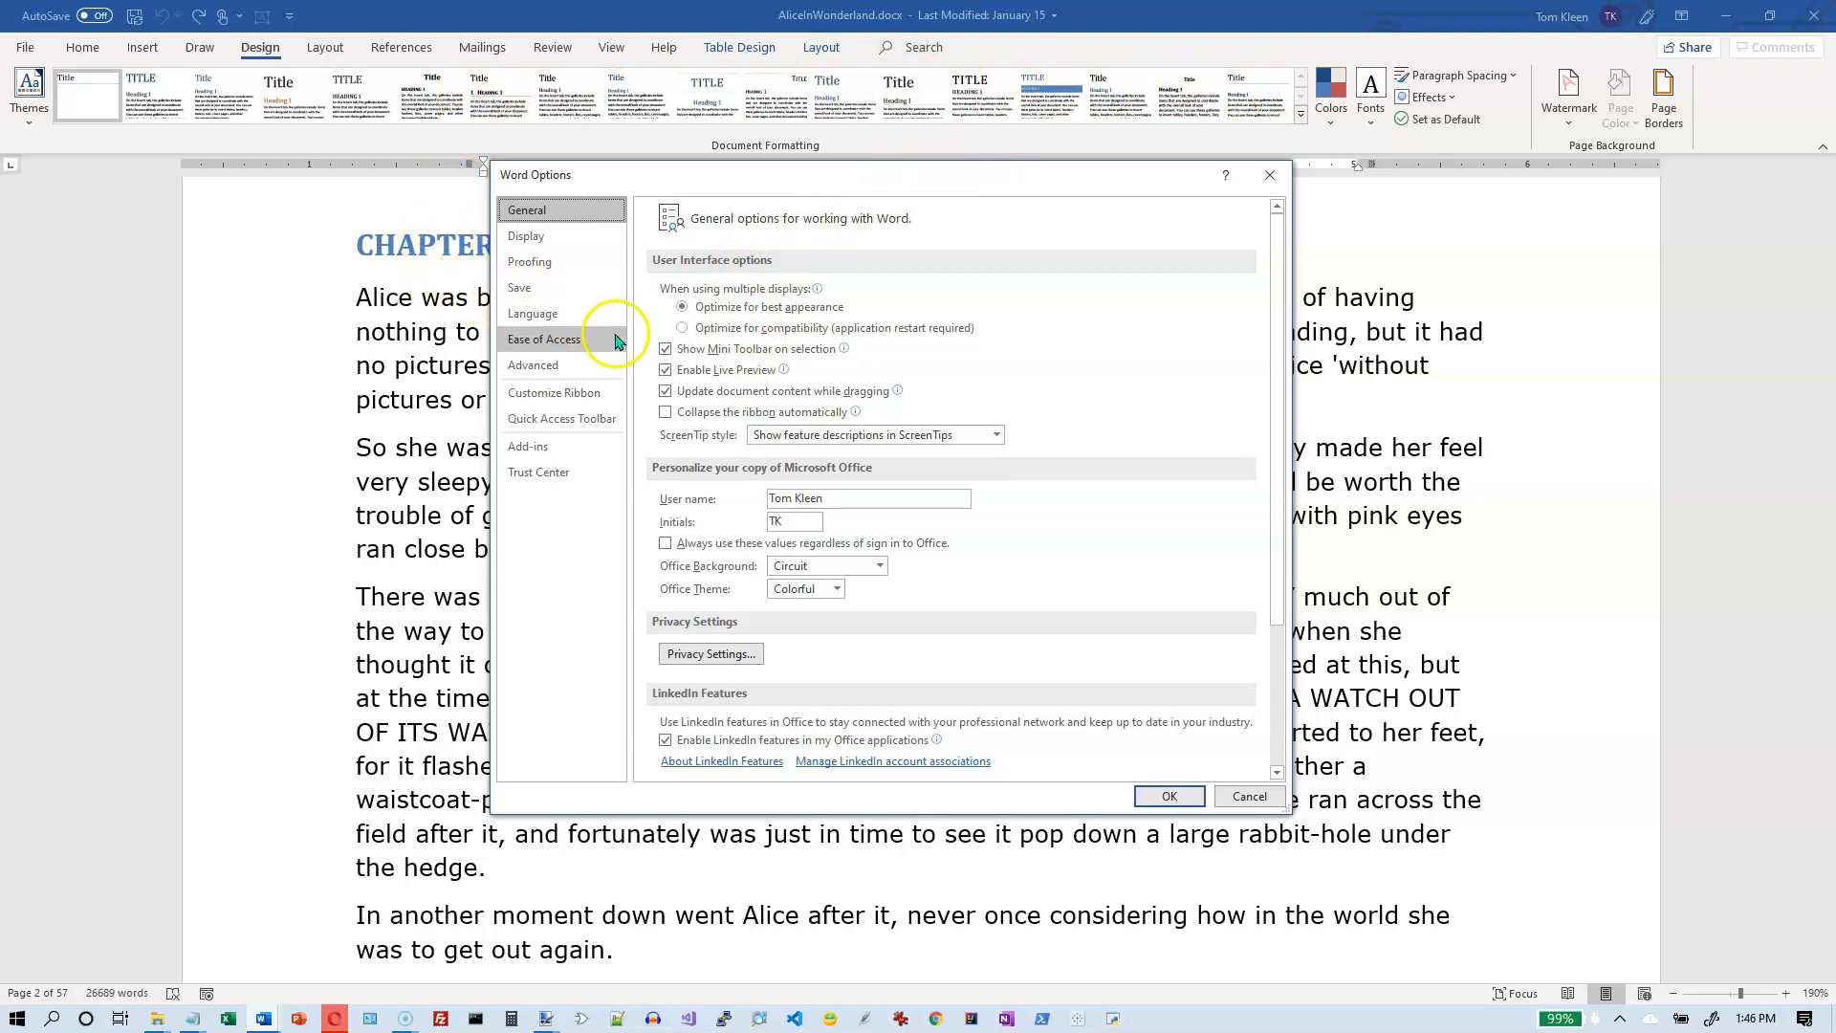
{"action": "mouse_move", "coordinate": [764, 378]}
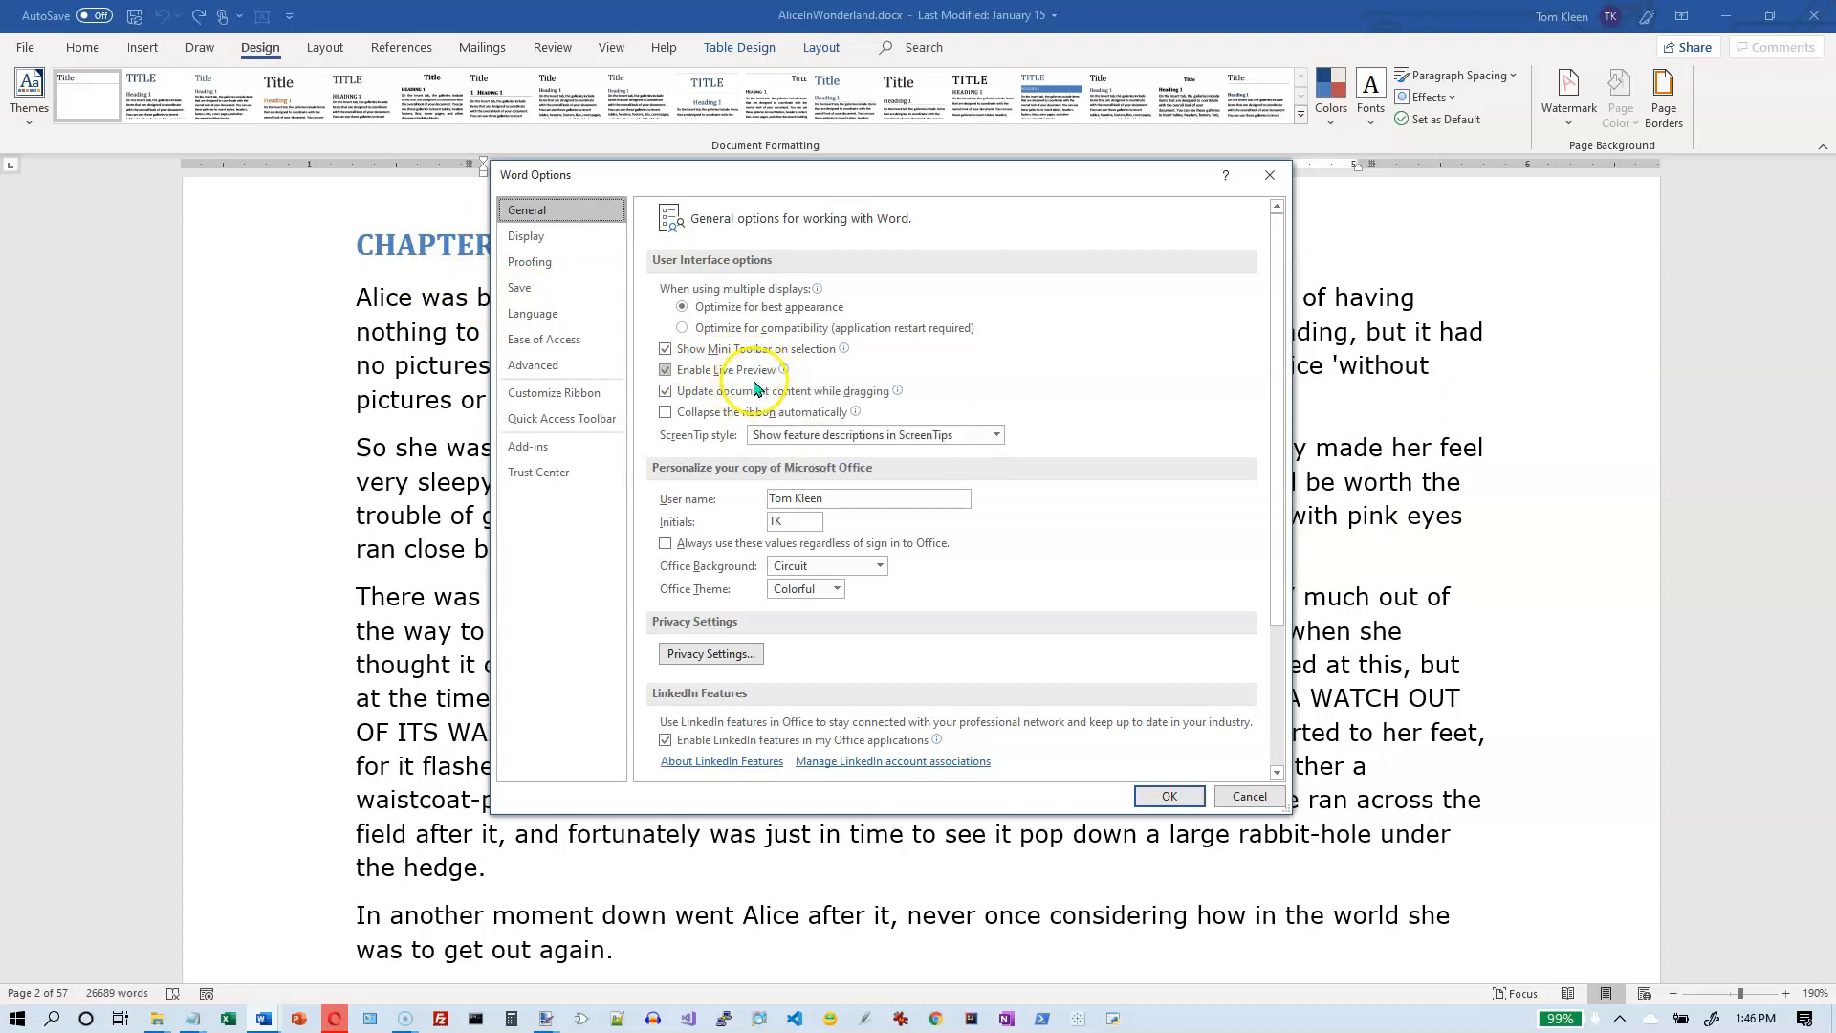
{"action": "mouse_move", "coordinate": [813, 402]}
- Review the available Office Background choices and choose Colorful as the Office Theme
{"action": "left_click", "coordinate": [876, 566]}
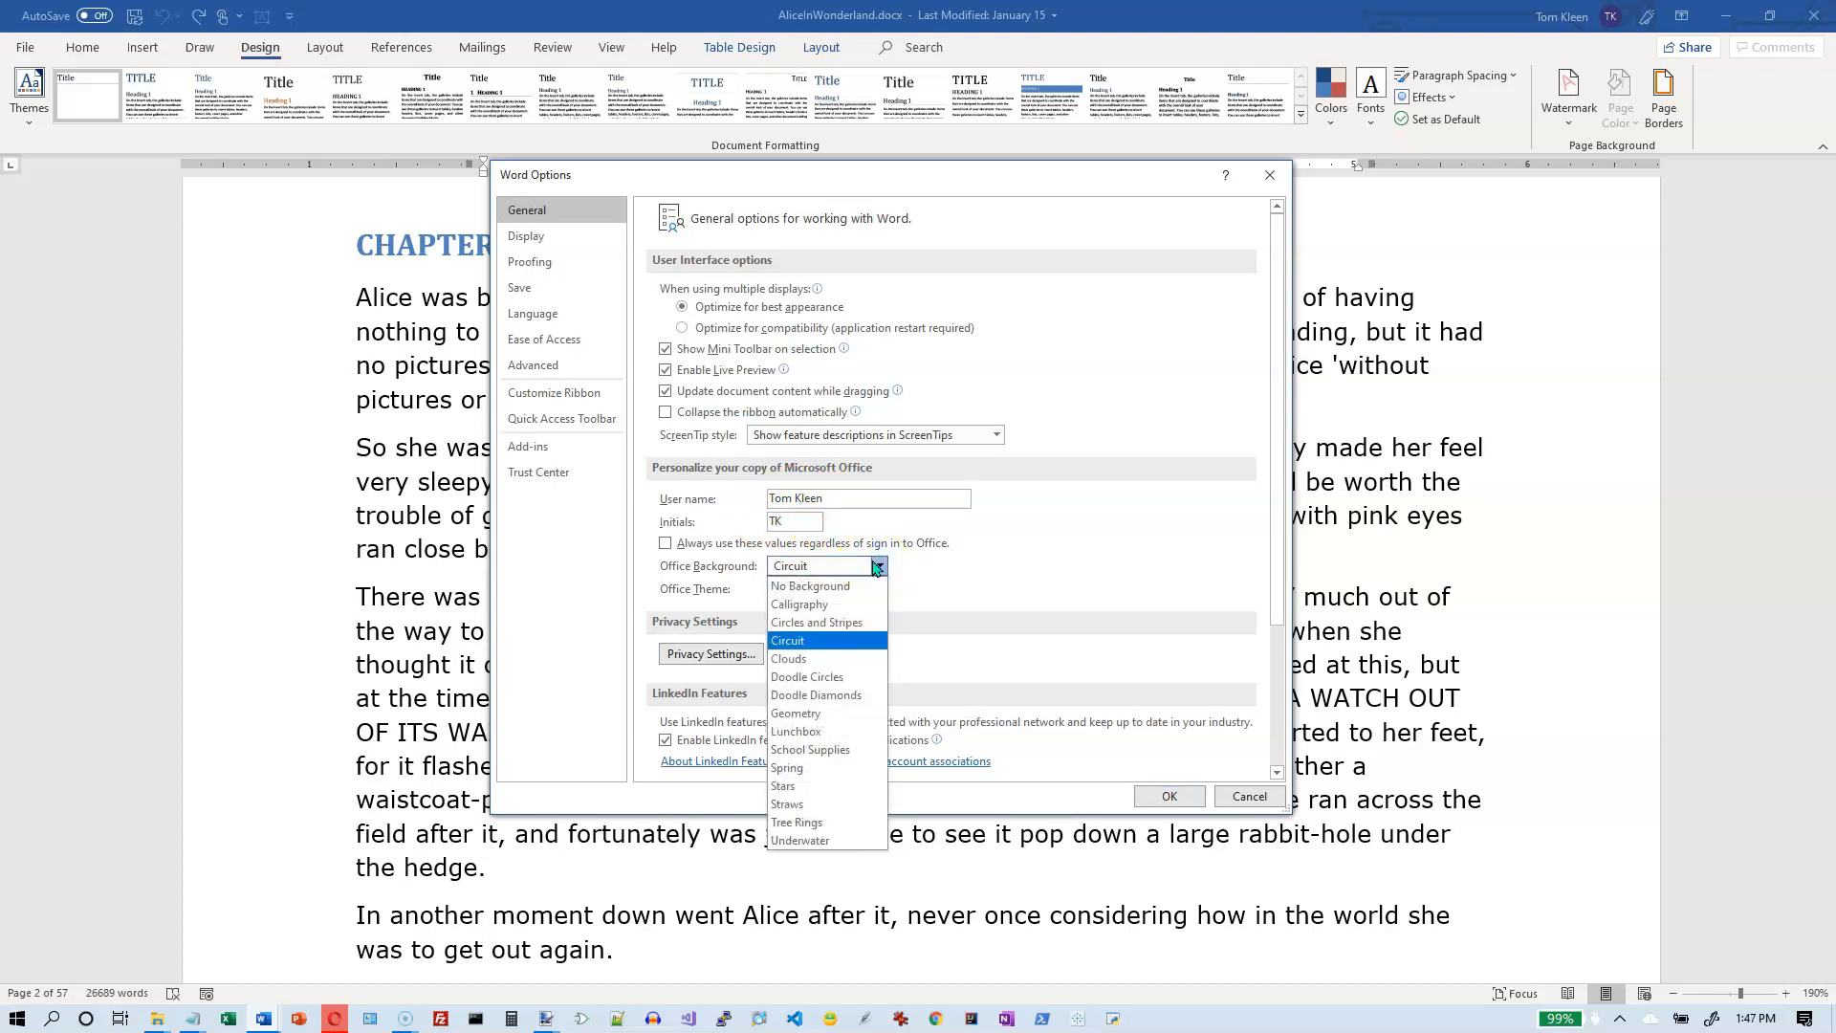
{"action": "left_click", "coordinate": [876, 566]}
{"action": "left_click", "coordinate": [838, 589]}
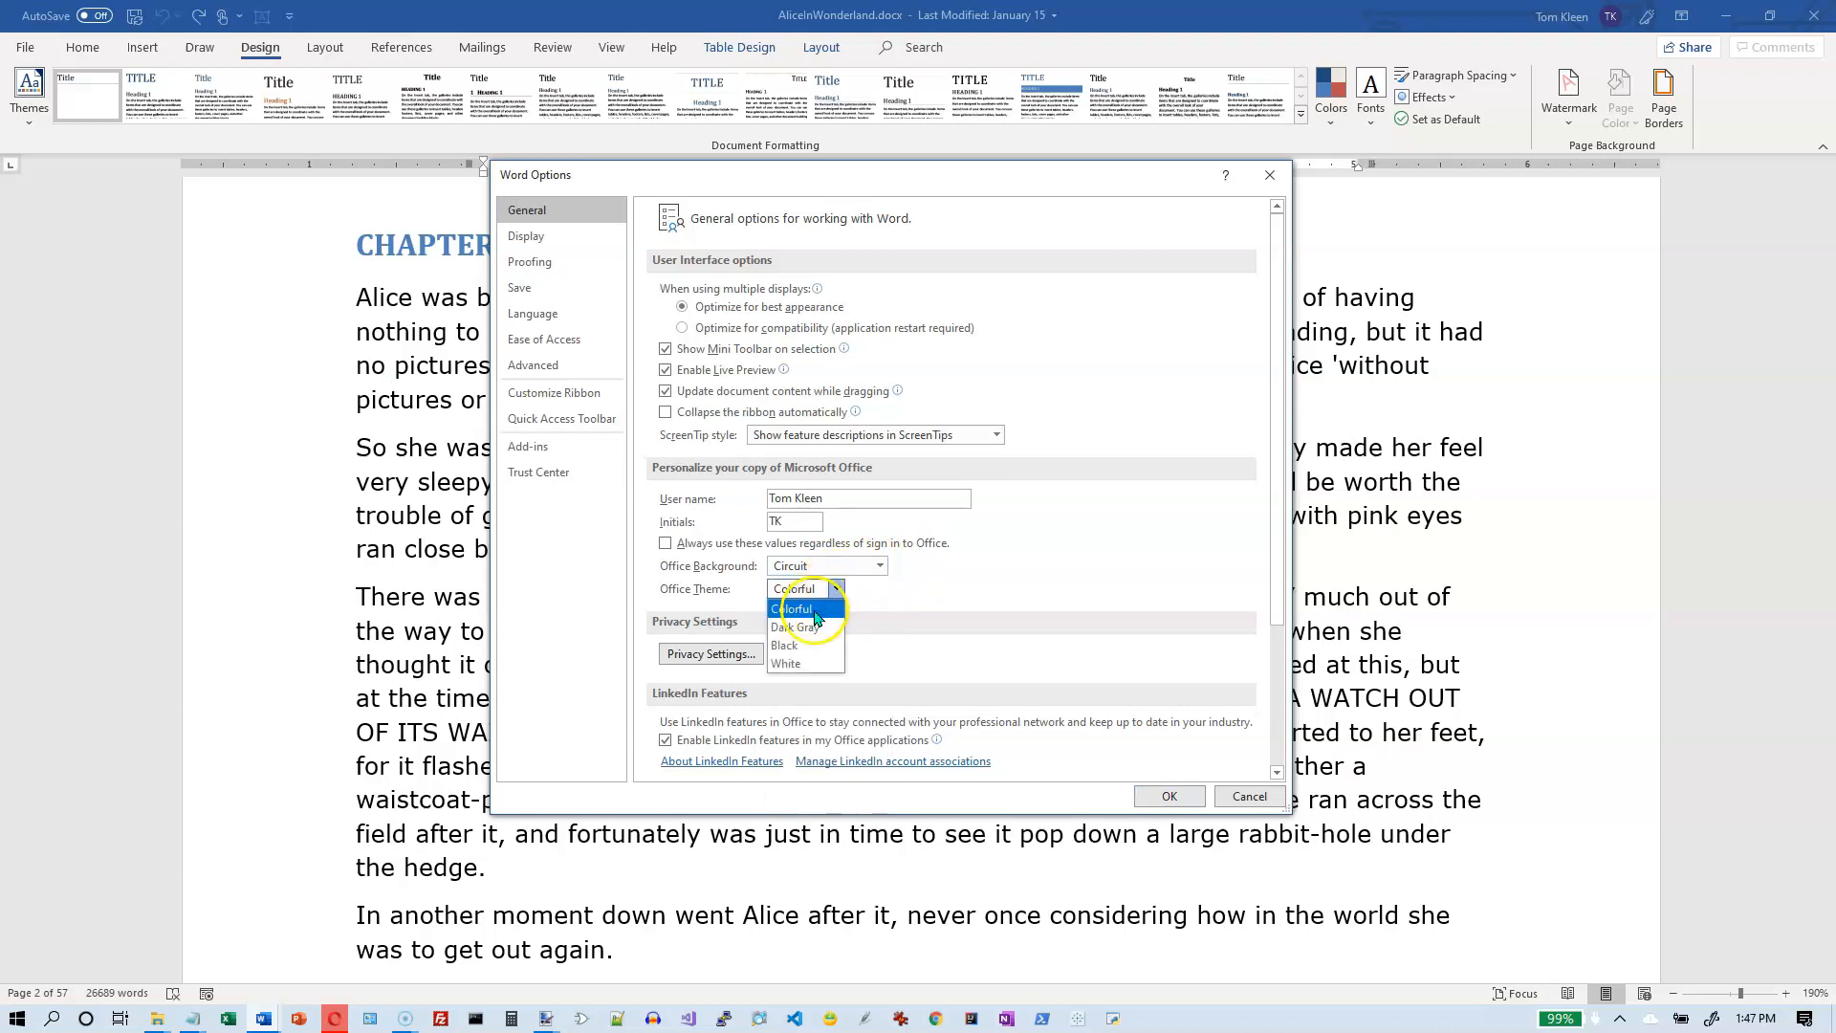
{"action": "left_click", "coordinate": [815, 611]}
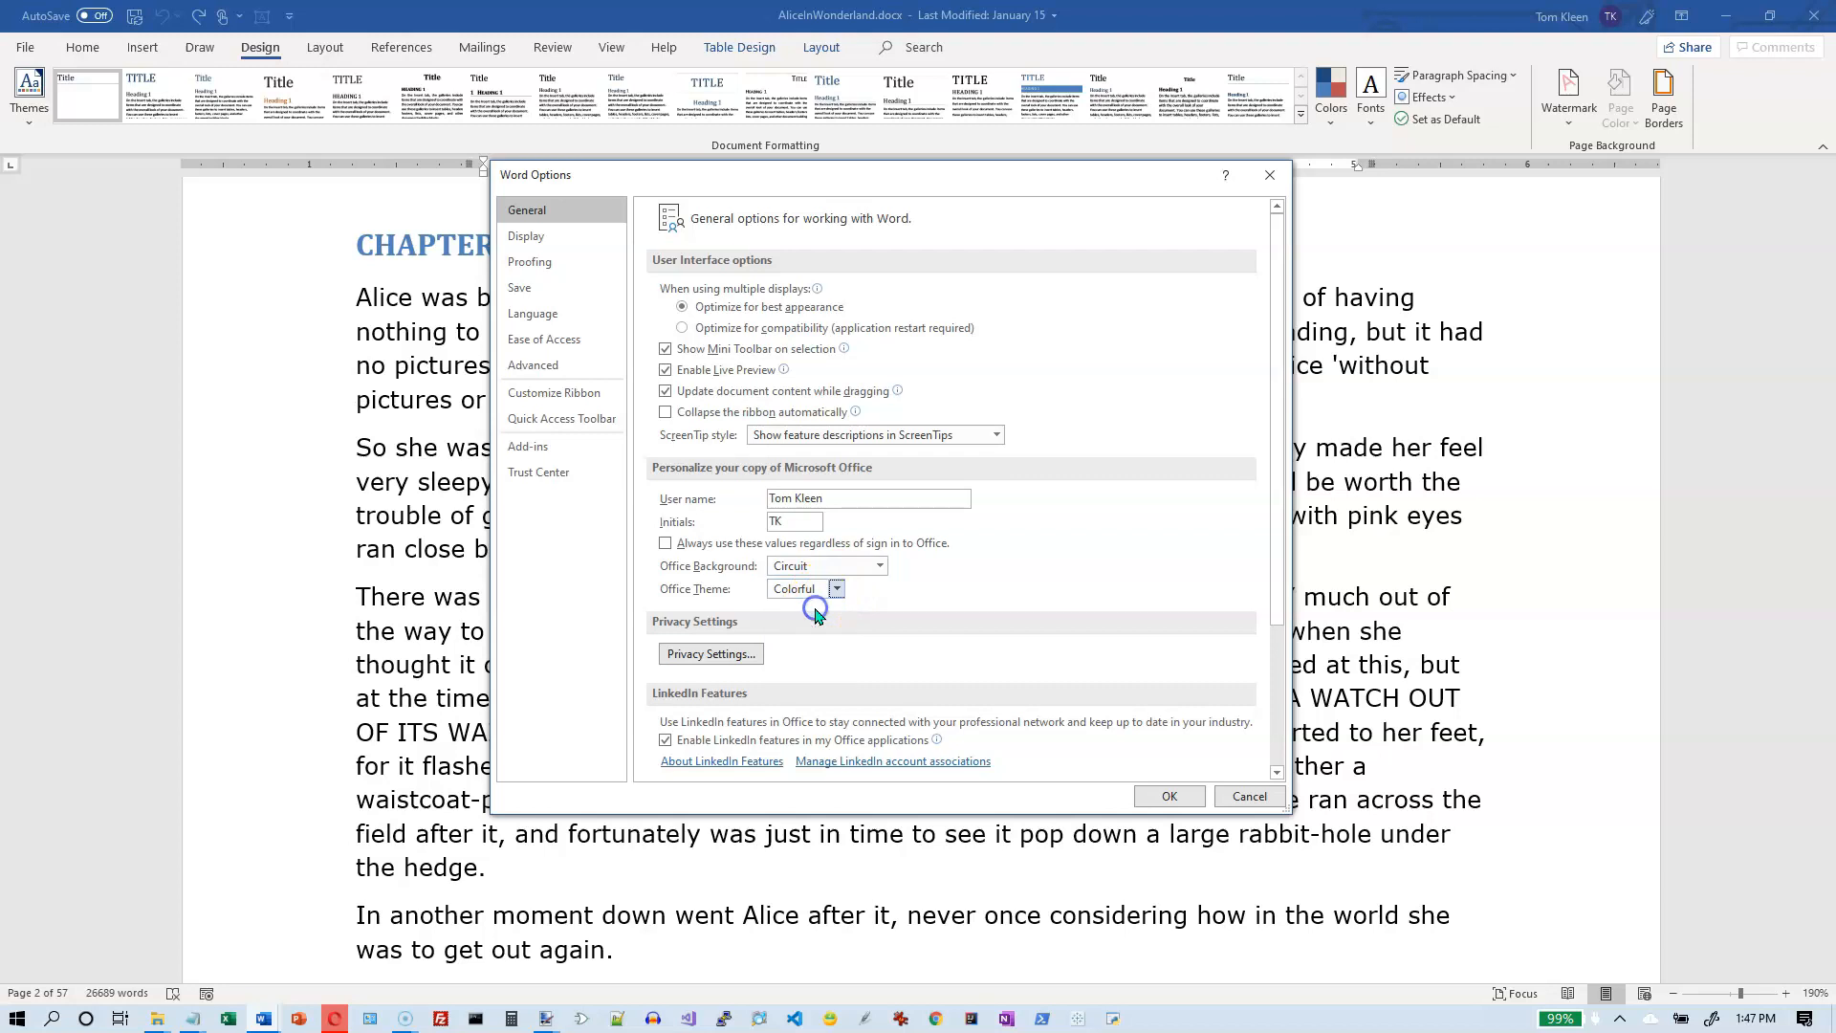
- Review the Display options and open the AutoCorrect settings from the Proofing options
{"action": "left_click", "coordinate": [541, 246]}
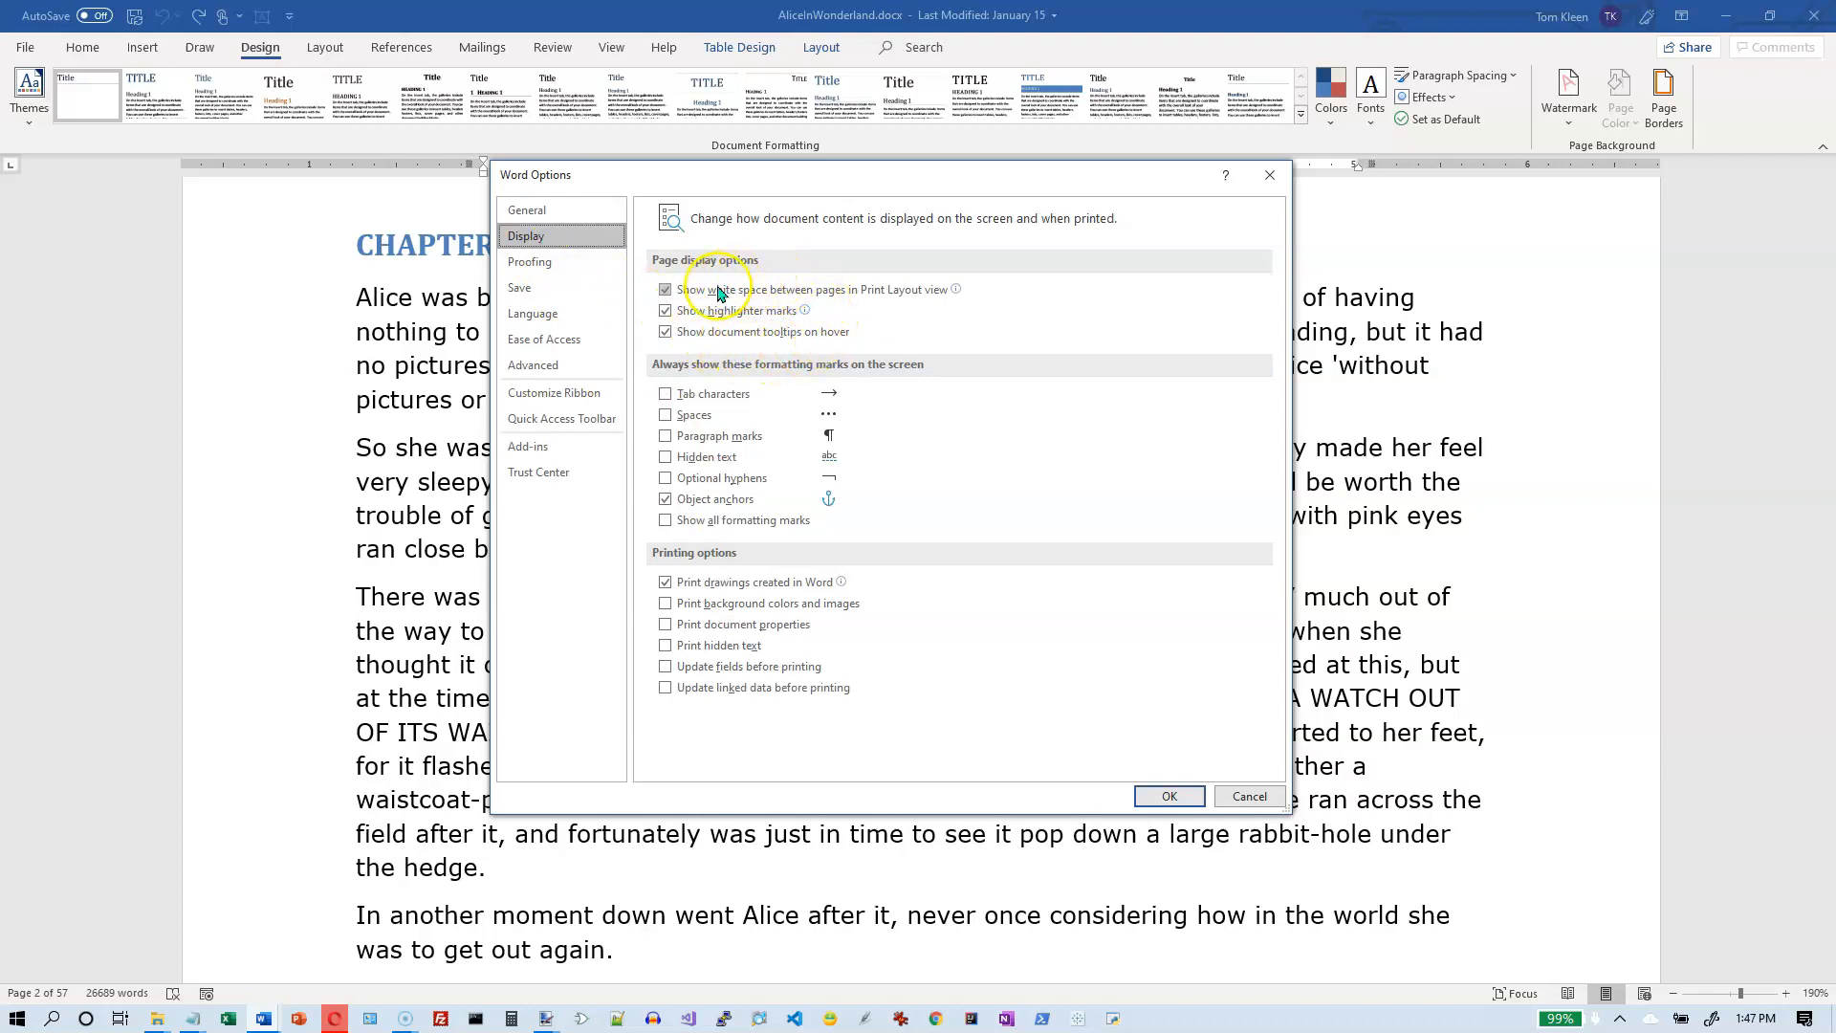
{"action": "left_click", "coordinate": [532, 263]}
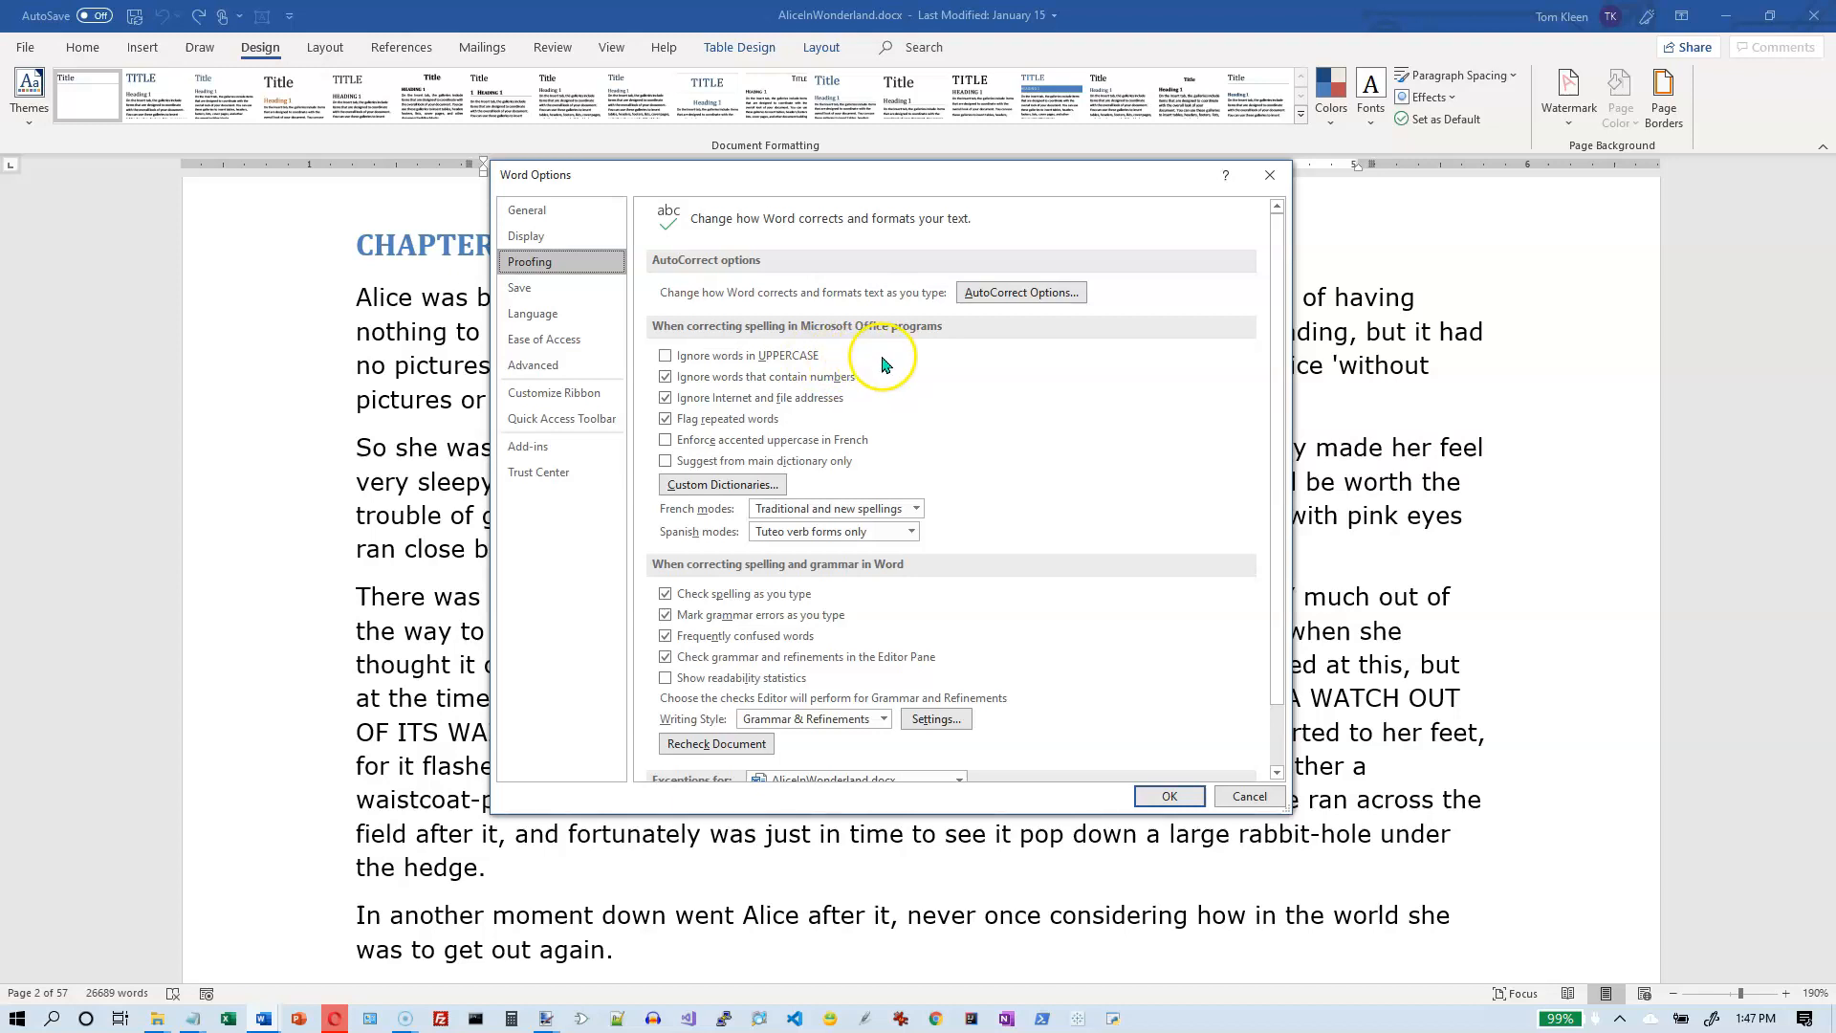
{"action": "left_click", "coordinate": [1033, 292]}
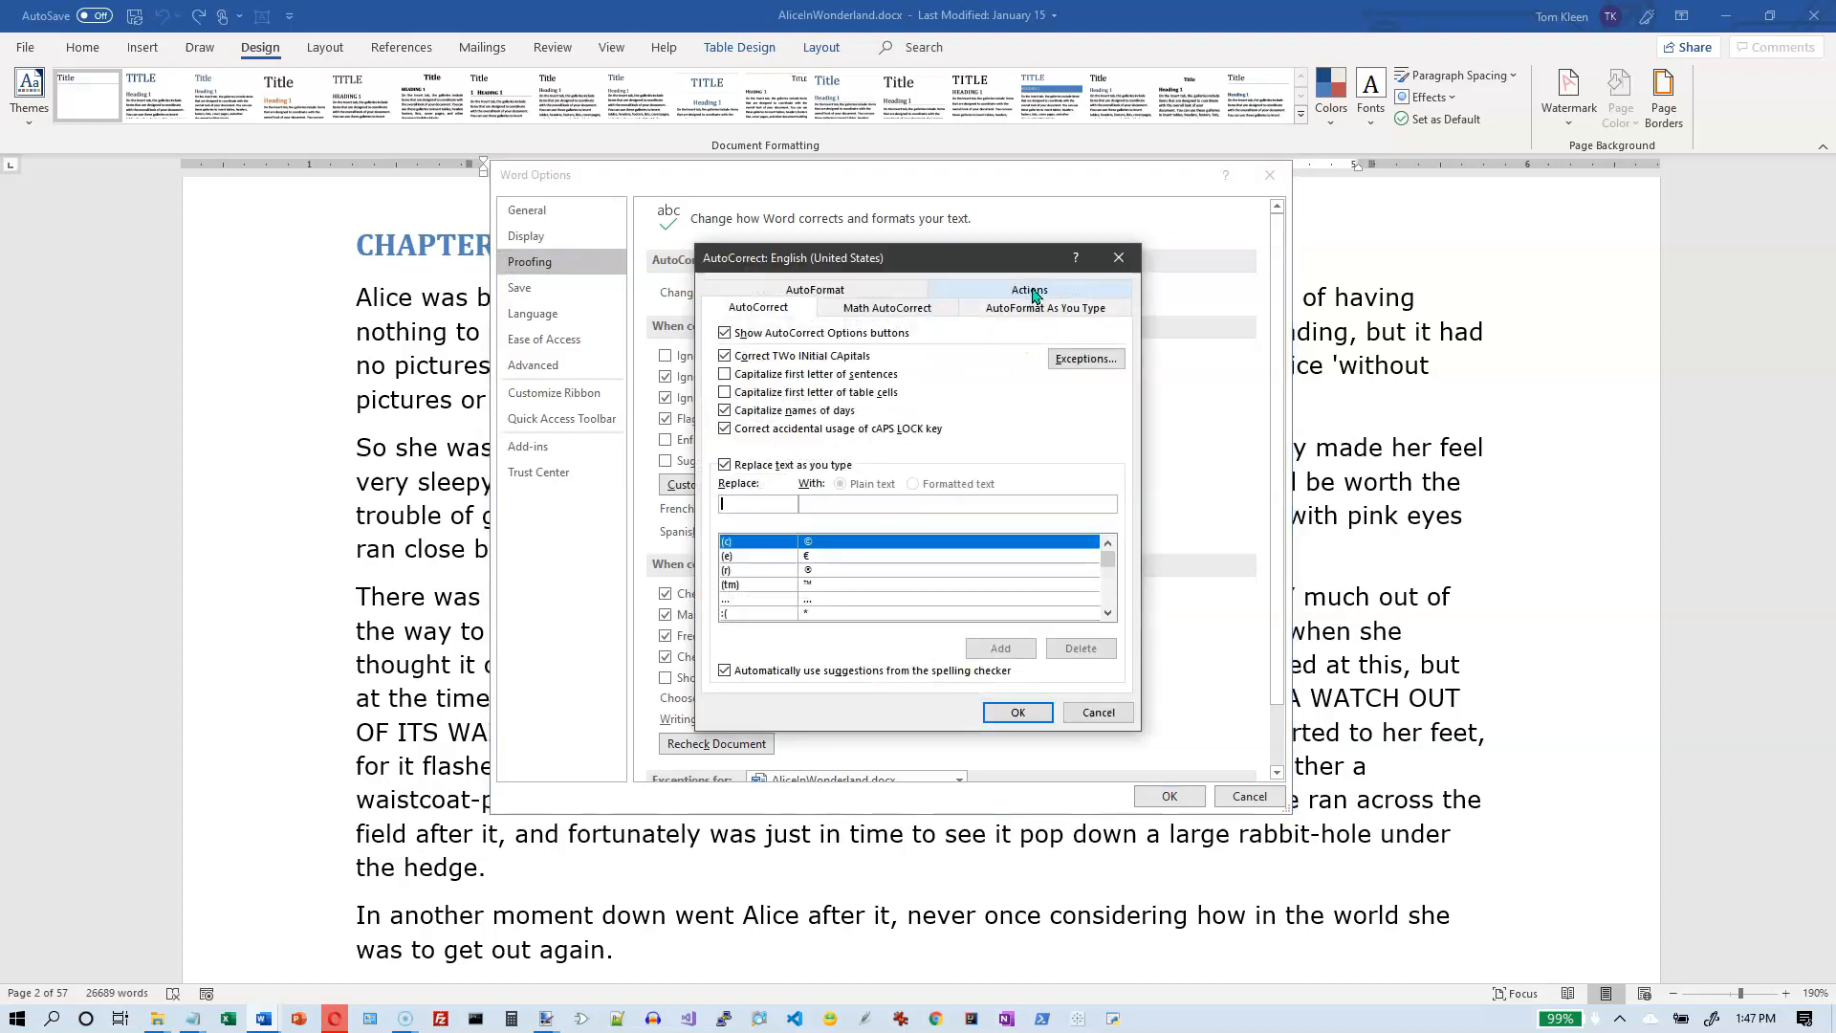
{"action": "left_click_drag", "start_coordinate": [945, 258], "coordinate": [911, 202]}
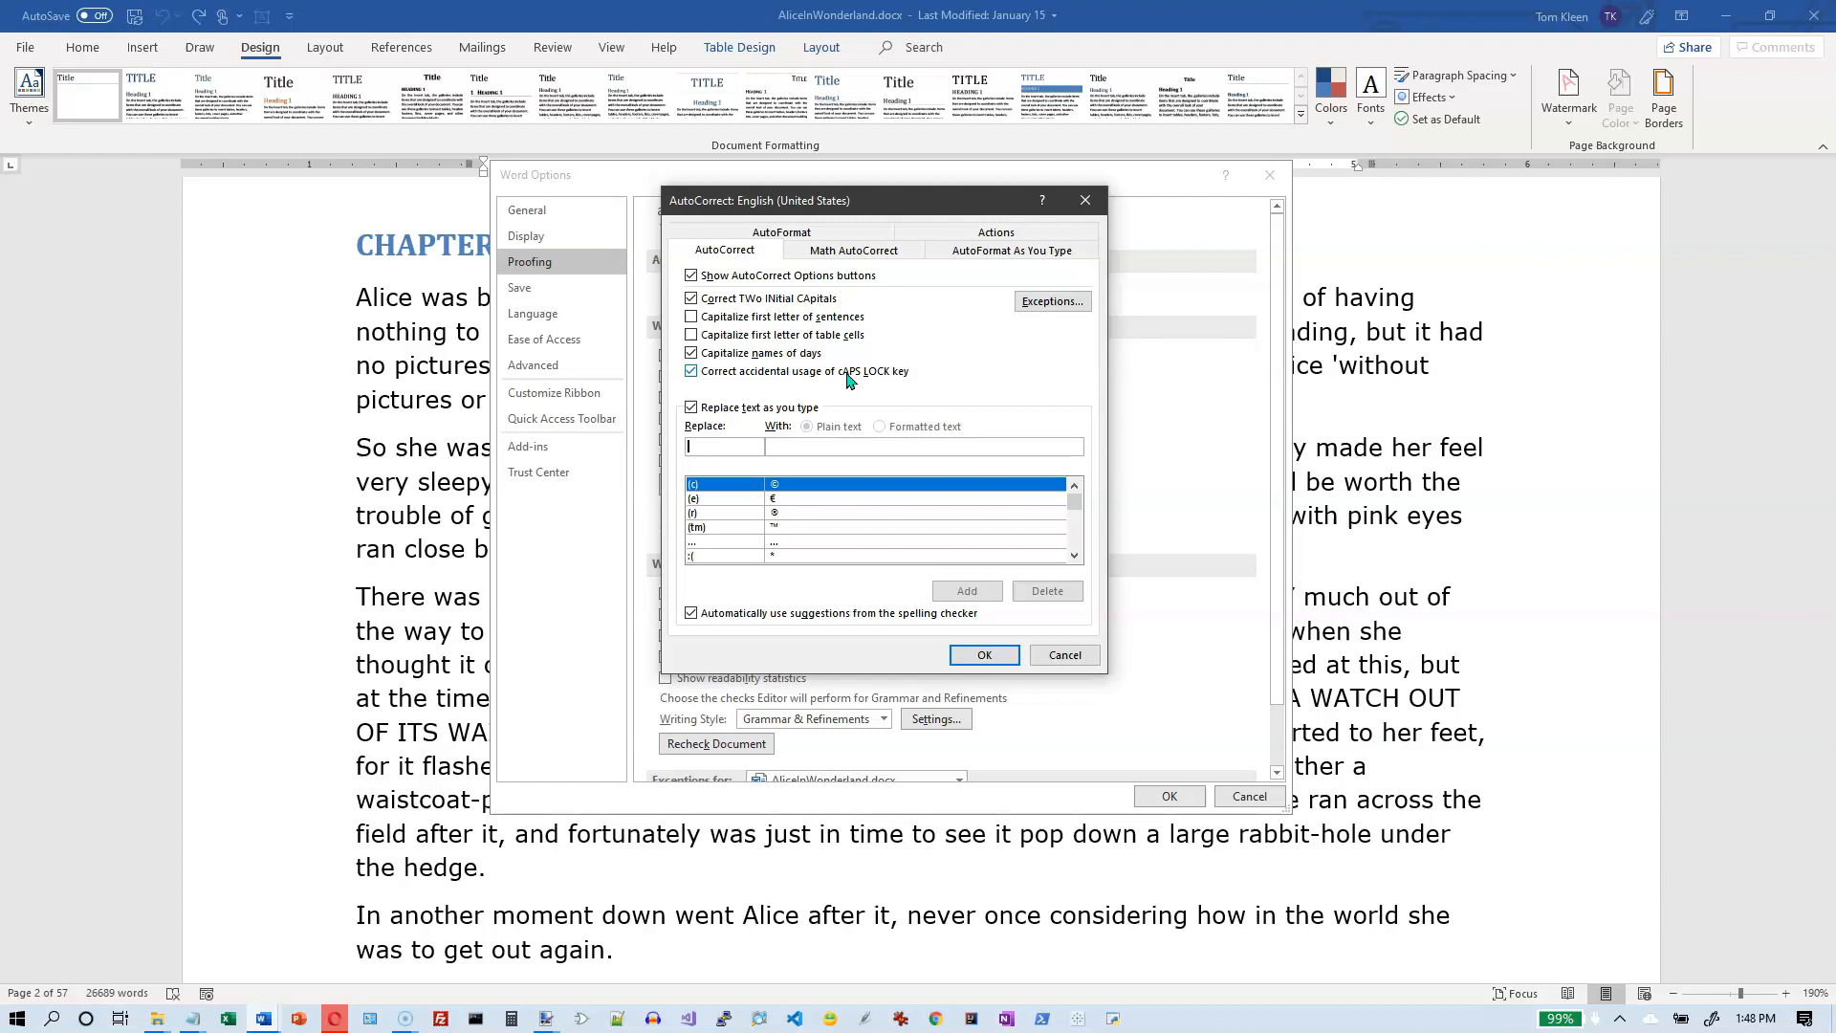
- Browse the AutoCorrect list of misspellings and their replacements from the symbols into the words starting with b
{"action": "left_click", "coordinate": [730, 443]}
{"action": "left_click", "coordinate": [1074, 543]}
{"action": "left_click", "coordinate": [1074, 544]}
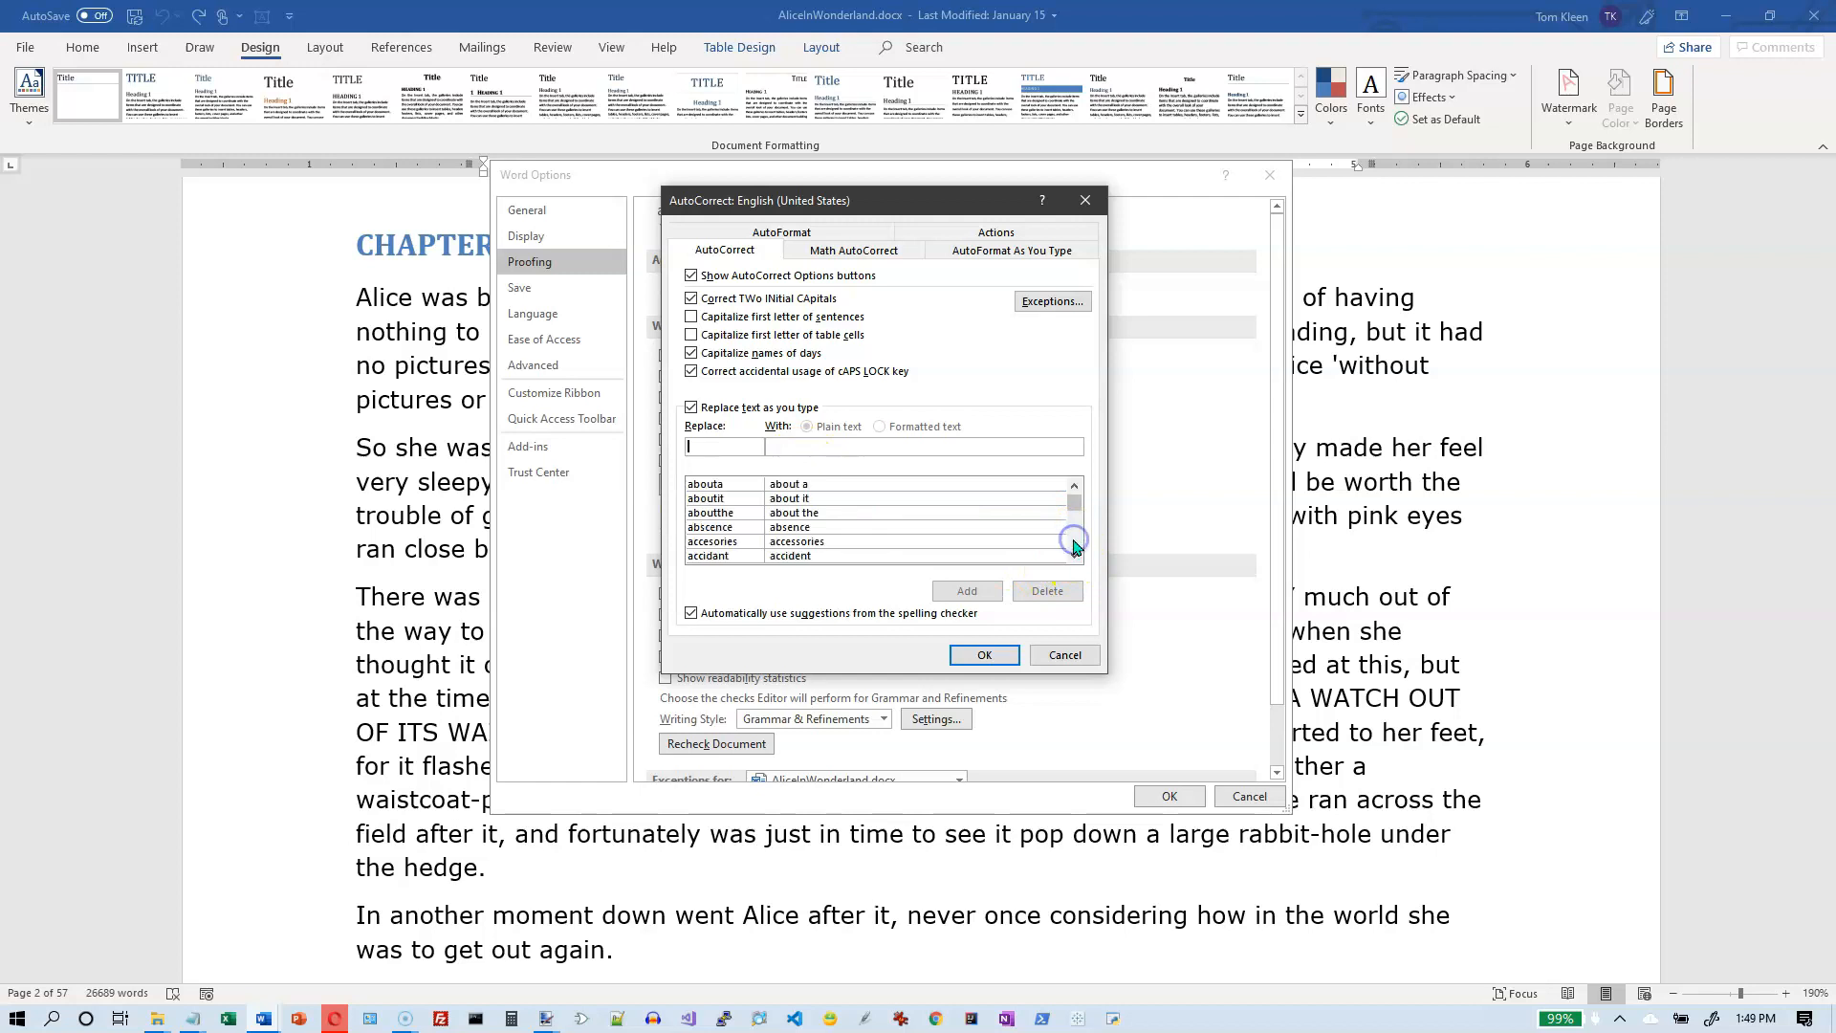
{"action": "left_click", "coordinate": [1074, 544]}
{"action": "left_click", "coordinate": [1074, 543]}
{"action": "left_click", "coordinate": [1075, 543]}
{"action": "left_click", "coordinate": [1074, 543]}
{"action": "left_click", "coordinate": [1074, 544]}
{"action": "left_click", "coordinate": [1074, 544]}
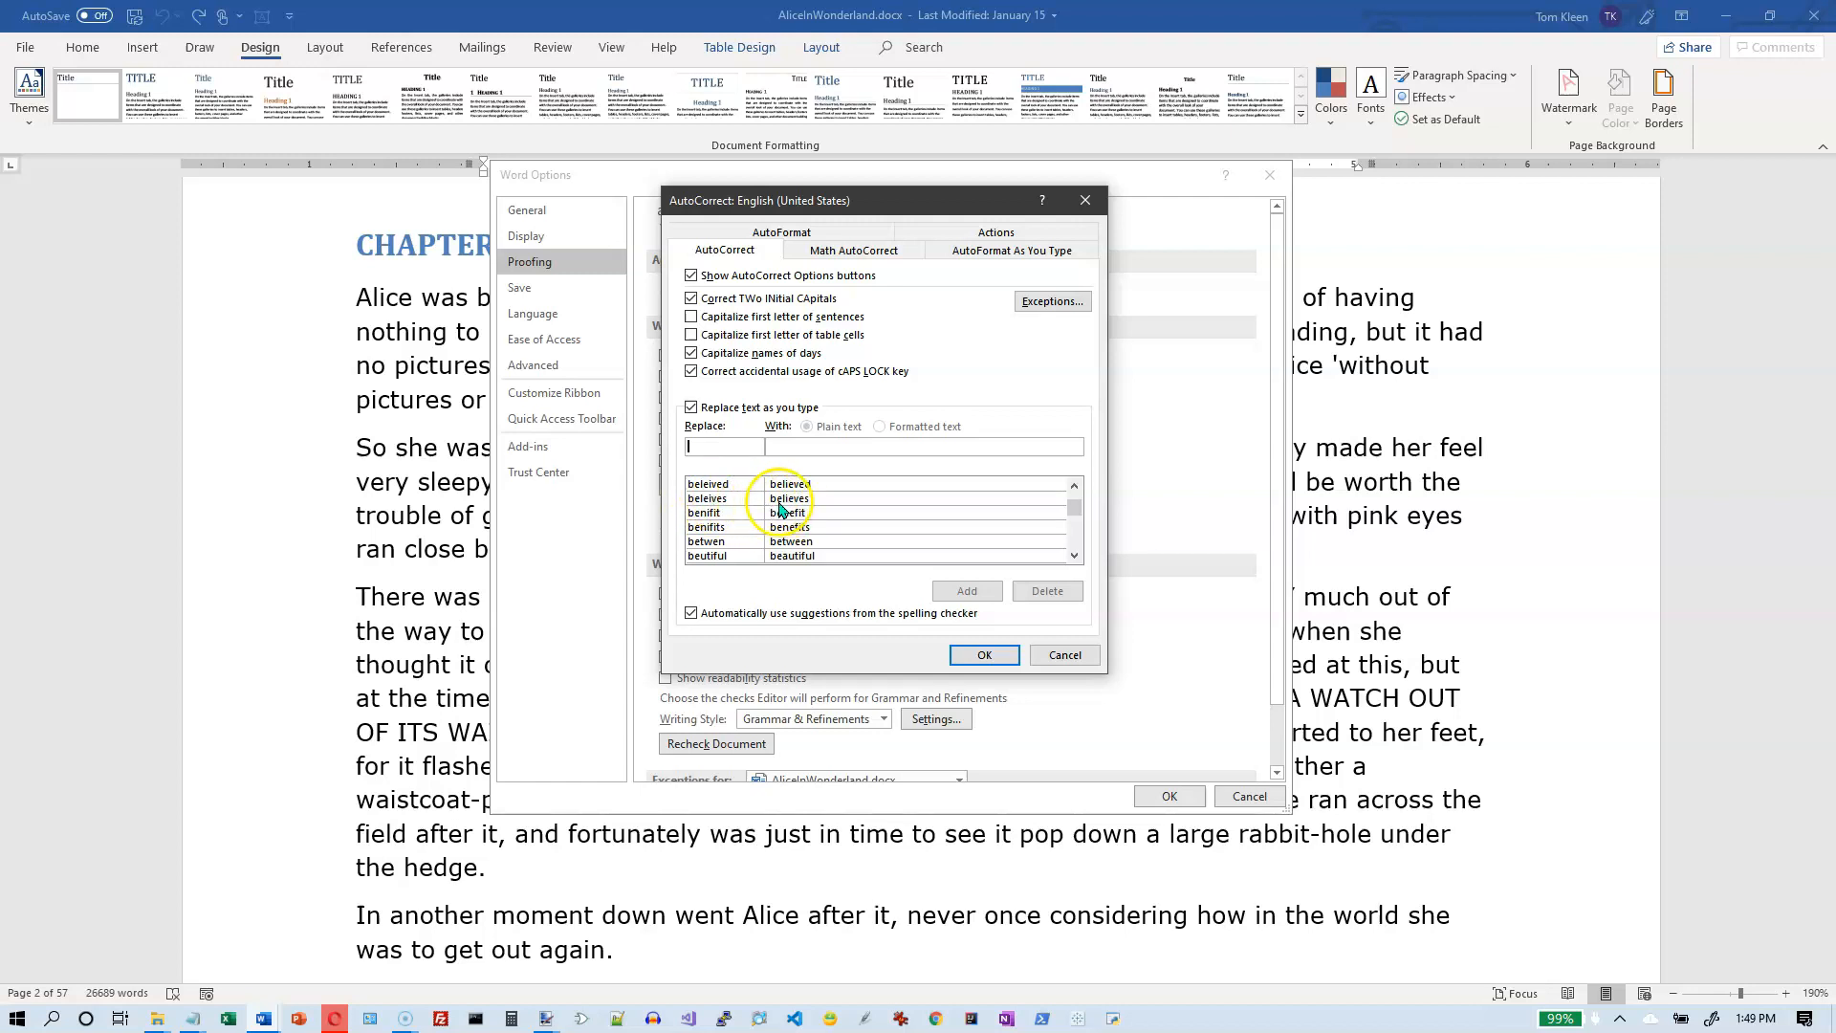
- Look up the AutoCorrect entry for the misspelling "teh"
{"action": "left_click", "coordinate": [744, 442]}
{"action": "type", "text": "t"}
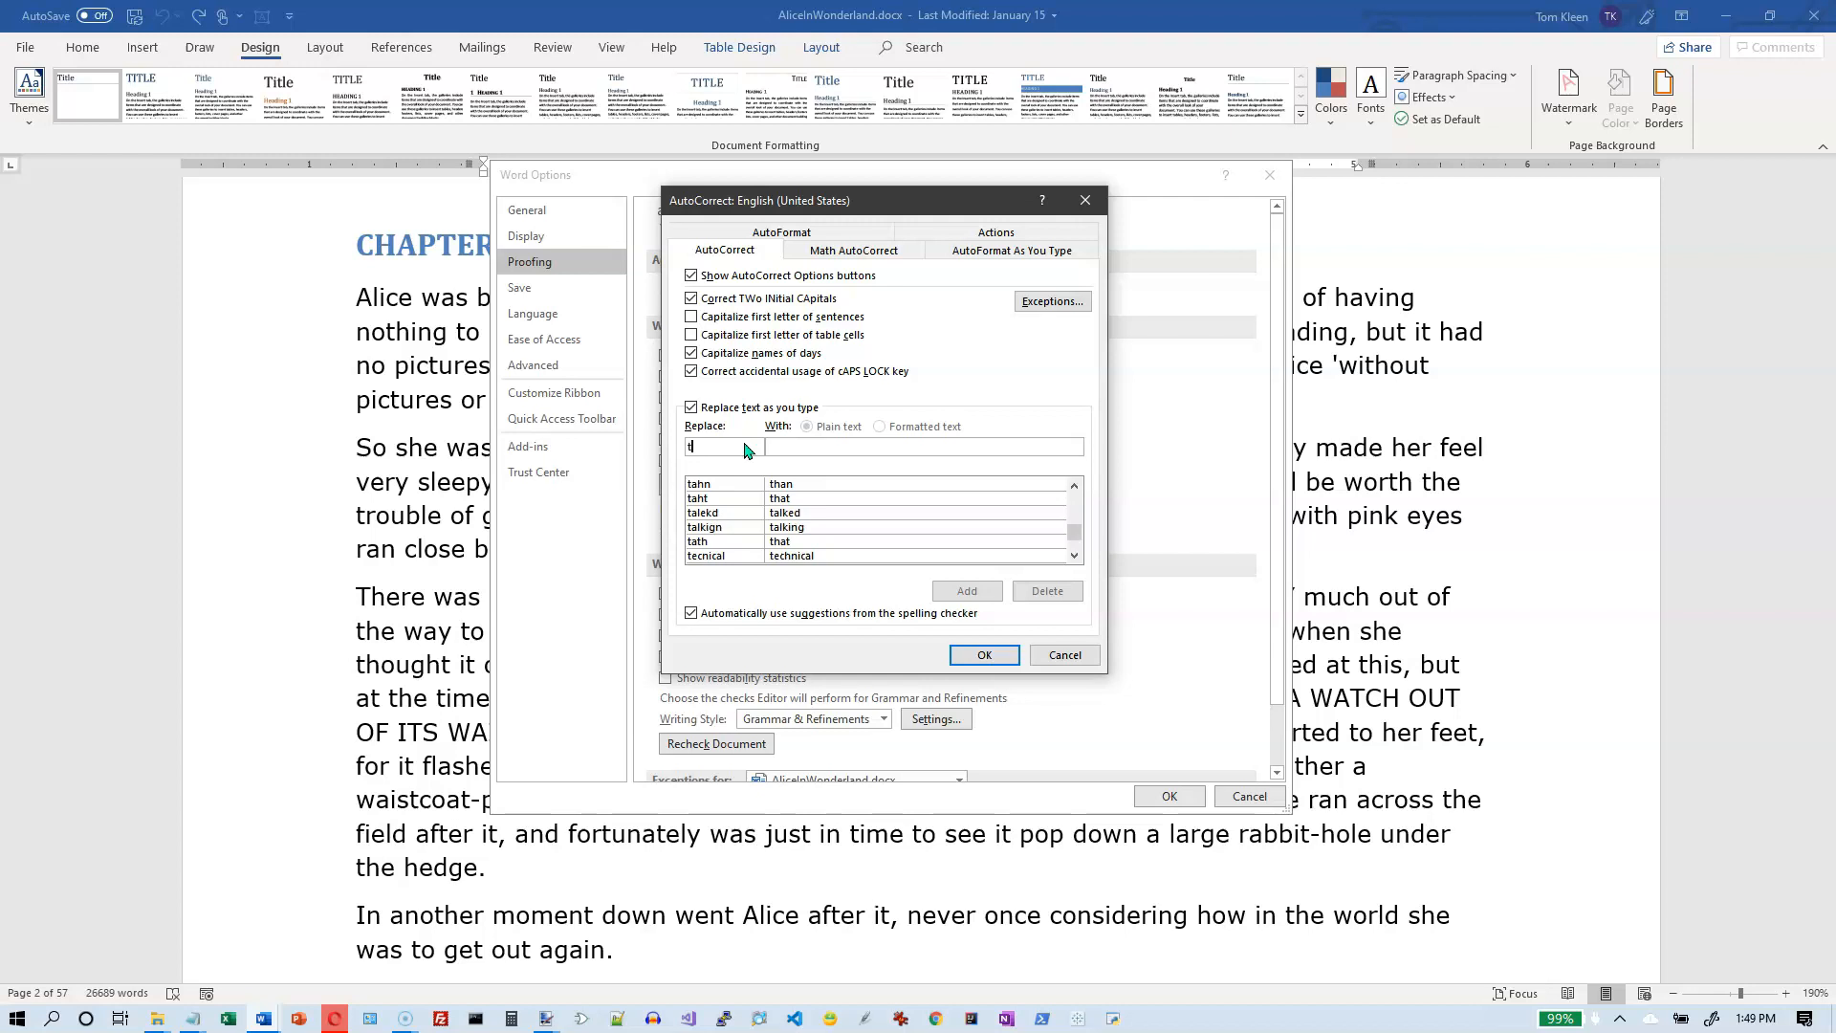
{"action": "type", "text": "eh"}
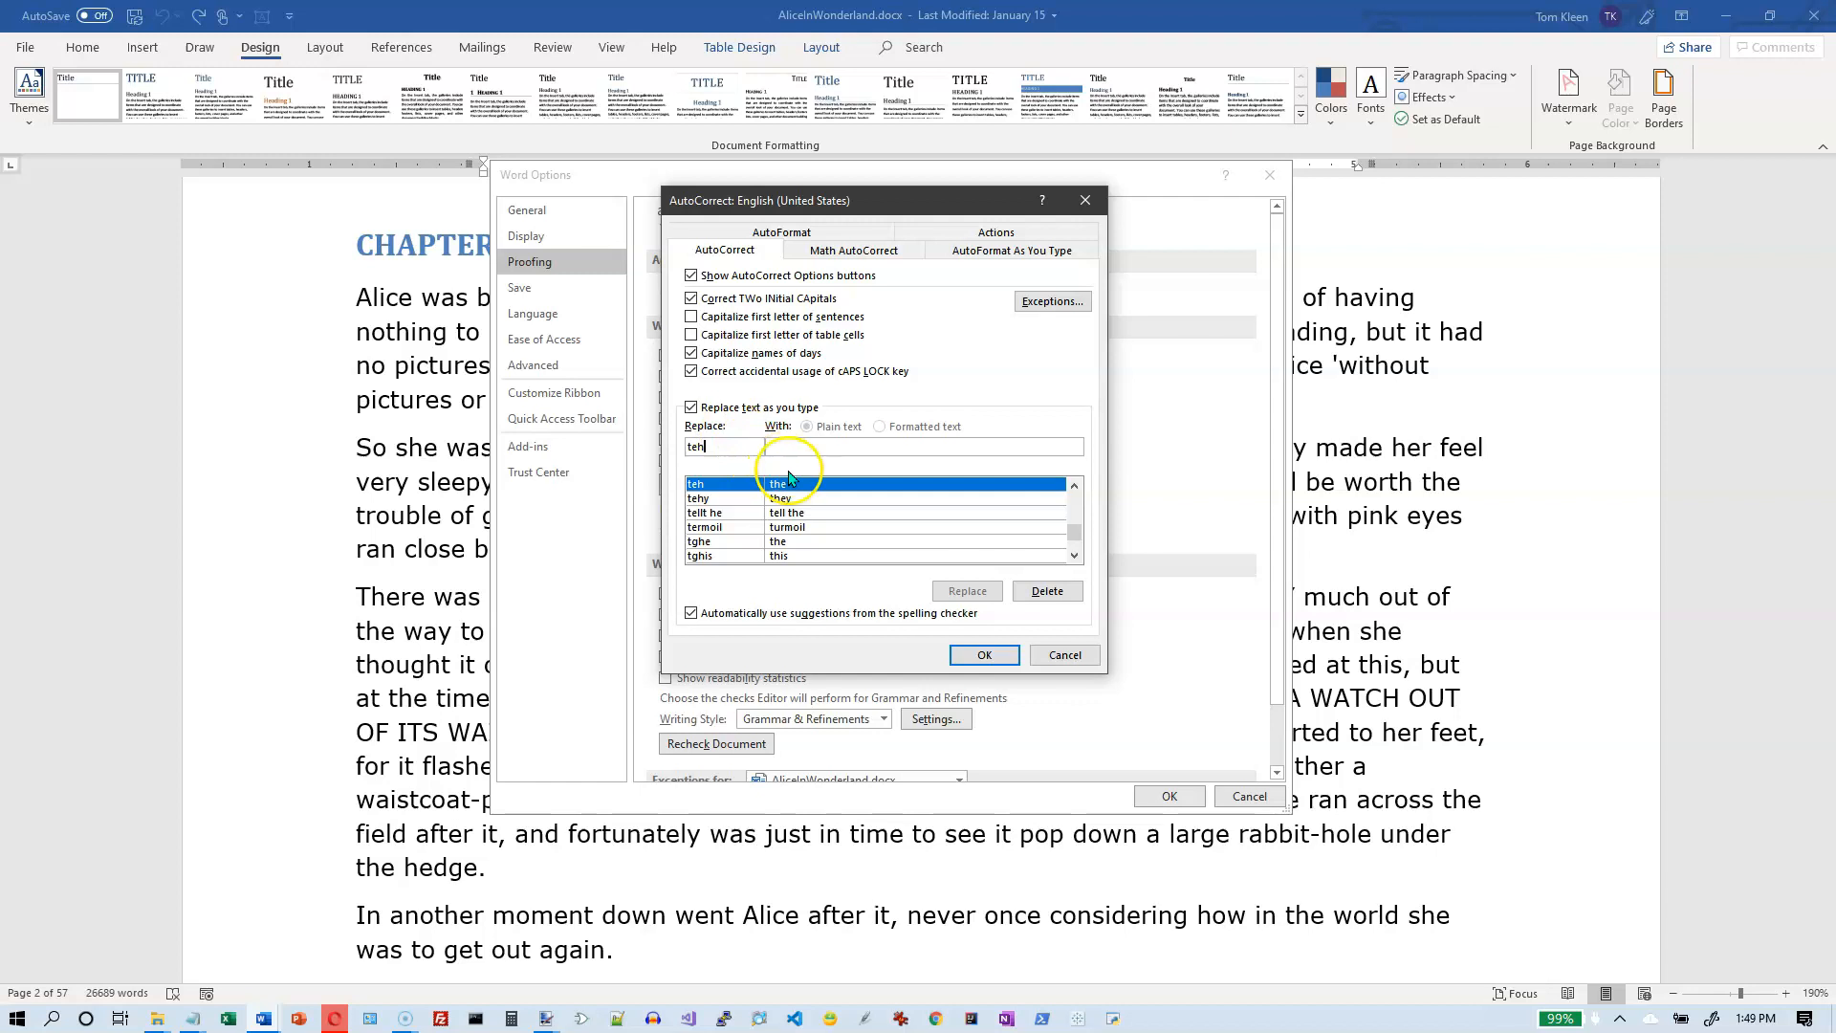
- Try out an AutoCorrect entry that replaces "BC" with "Briar Cliff", and clear both texts again without adding it
{"action": "left_click_drag", "start_coordinate": [735, 448], "coordinate": [676, 447]}
{"action": "type", "text": "BC"}
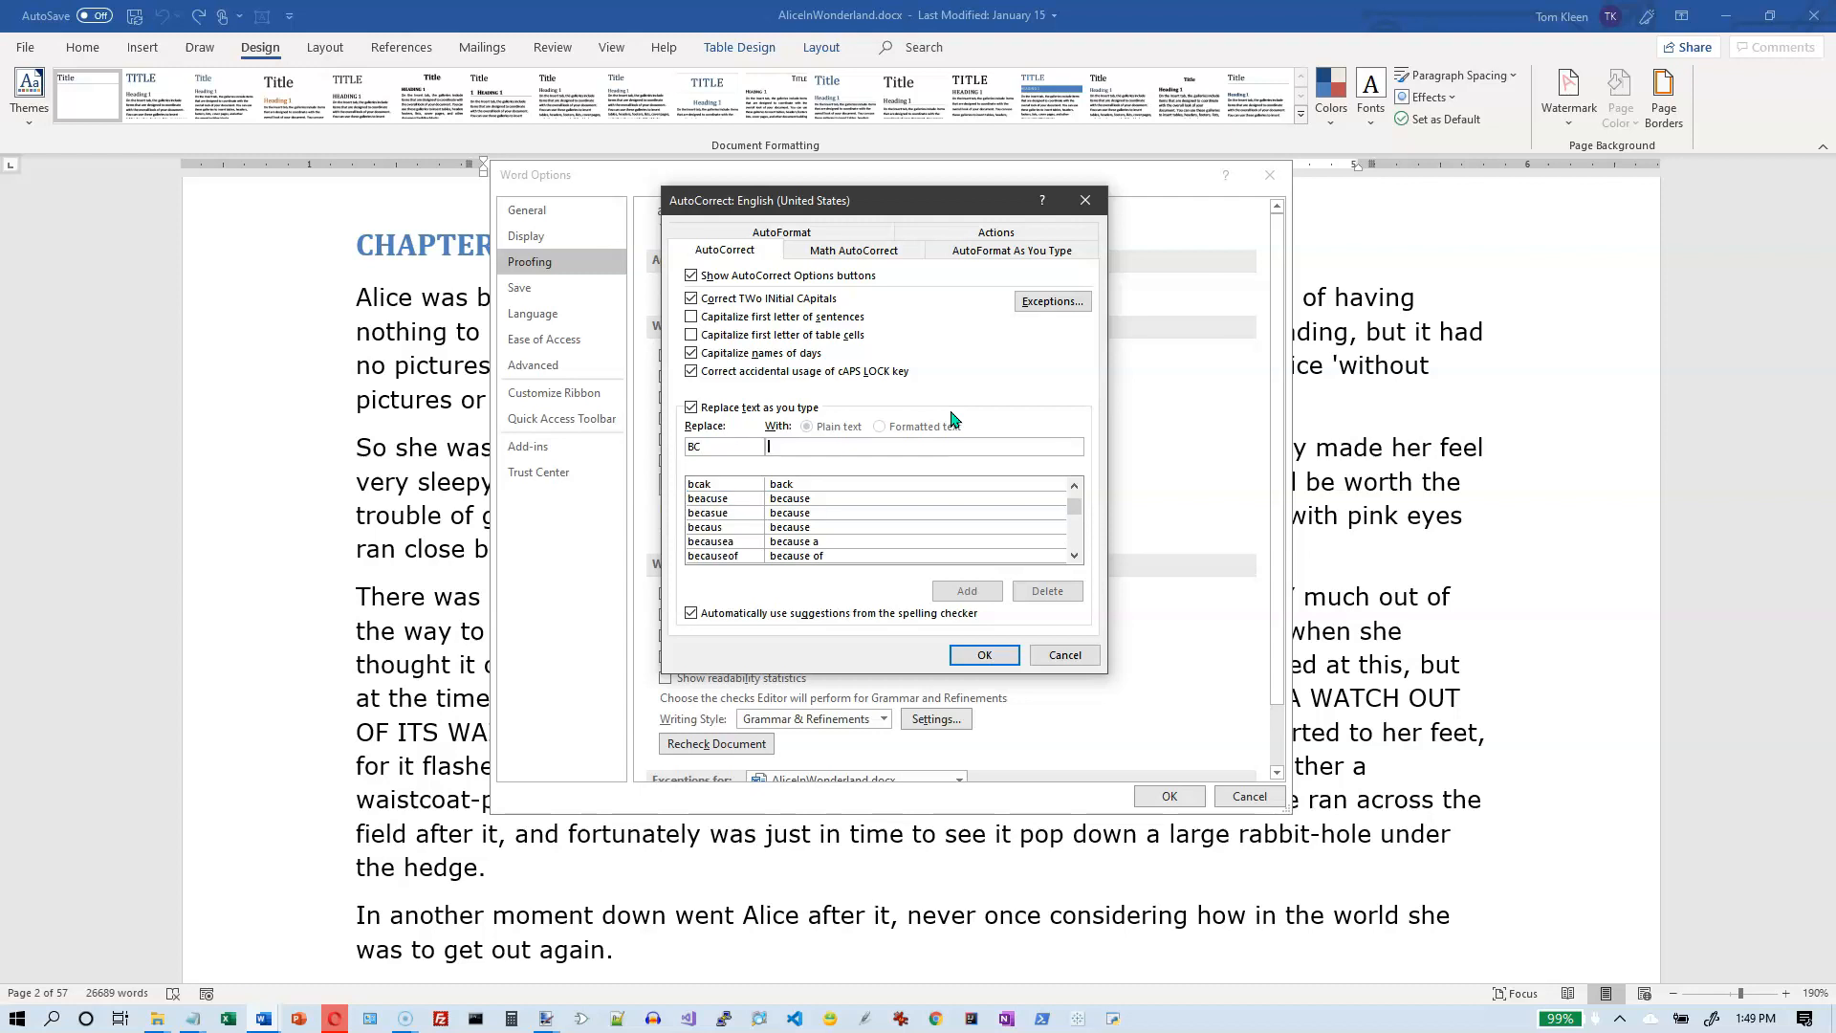
{"action": "type", "text": "Briar Cliff"}
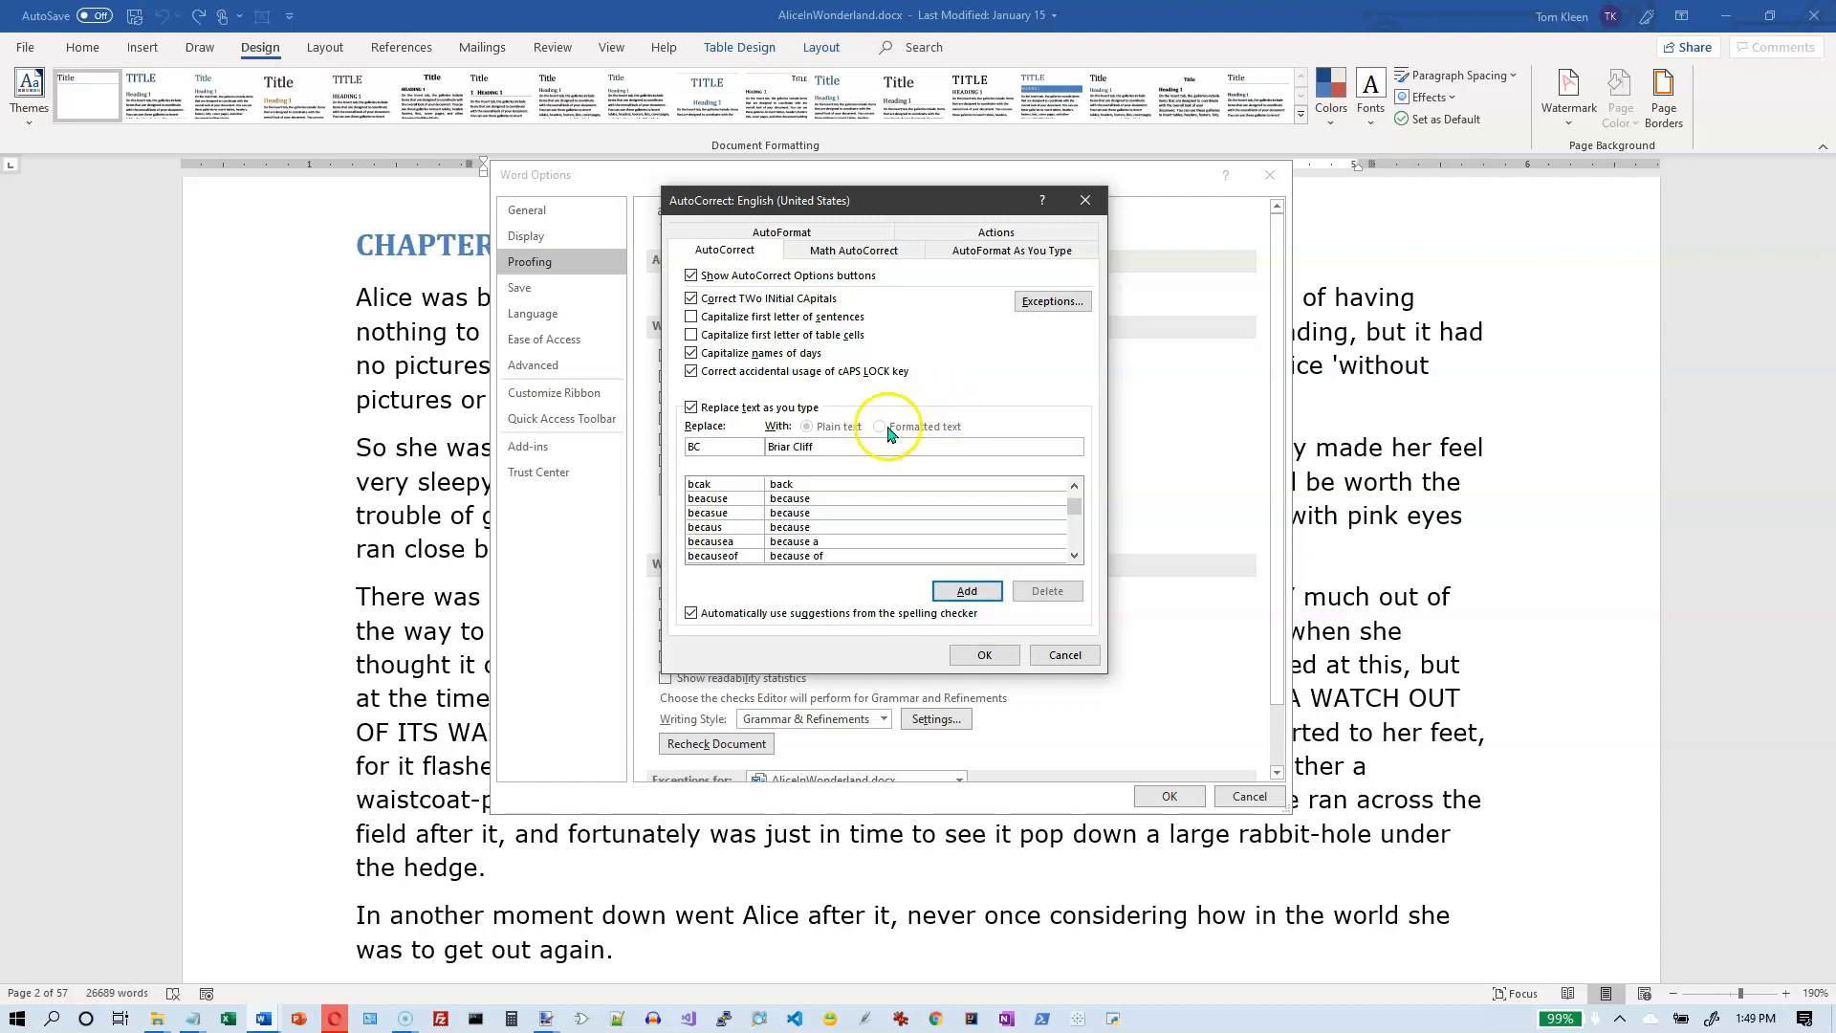
{"action": "left_click_drag", "start_coordinate": [818, 447], "coordinate": [767, 455]}
{"action": "key", "text": "BackSpace"}
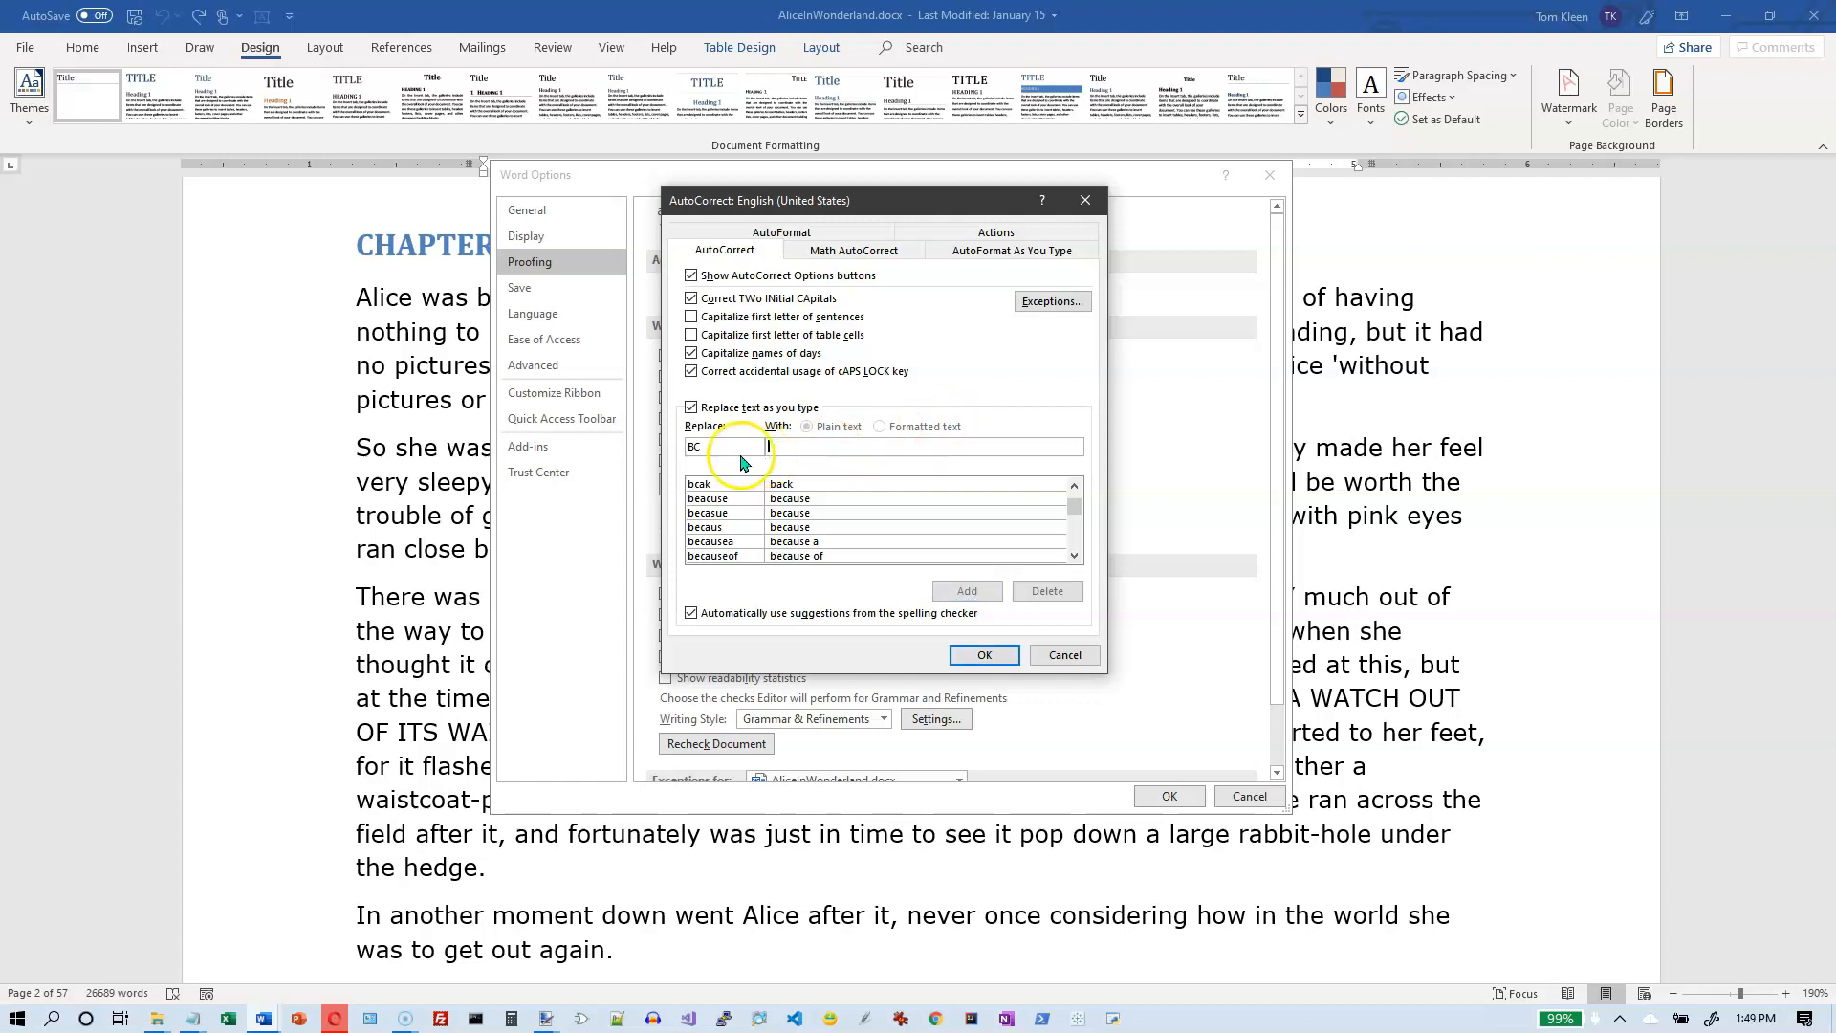
{"action": "left_click_drag", "start_coordinate": [717, 450], "coordinate": [674, 455]}
{"action": "key", "text": "BackSpace"}
{"action": "type", "text": "us"}
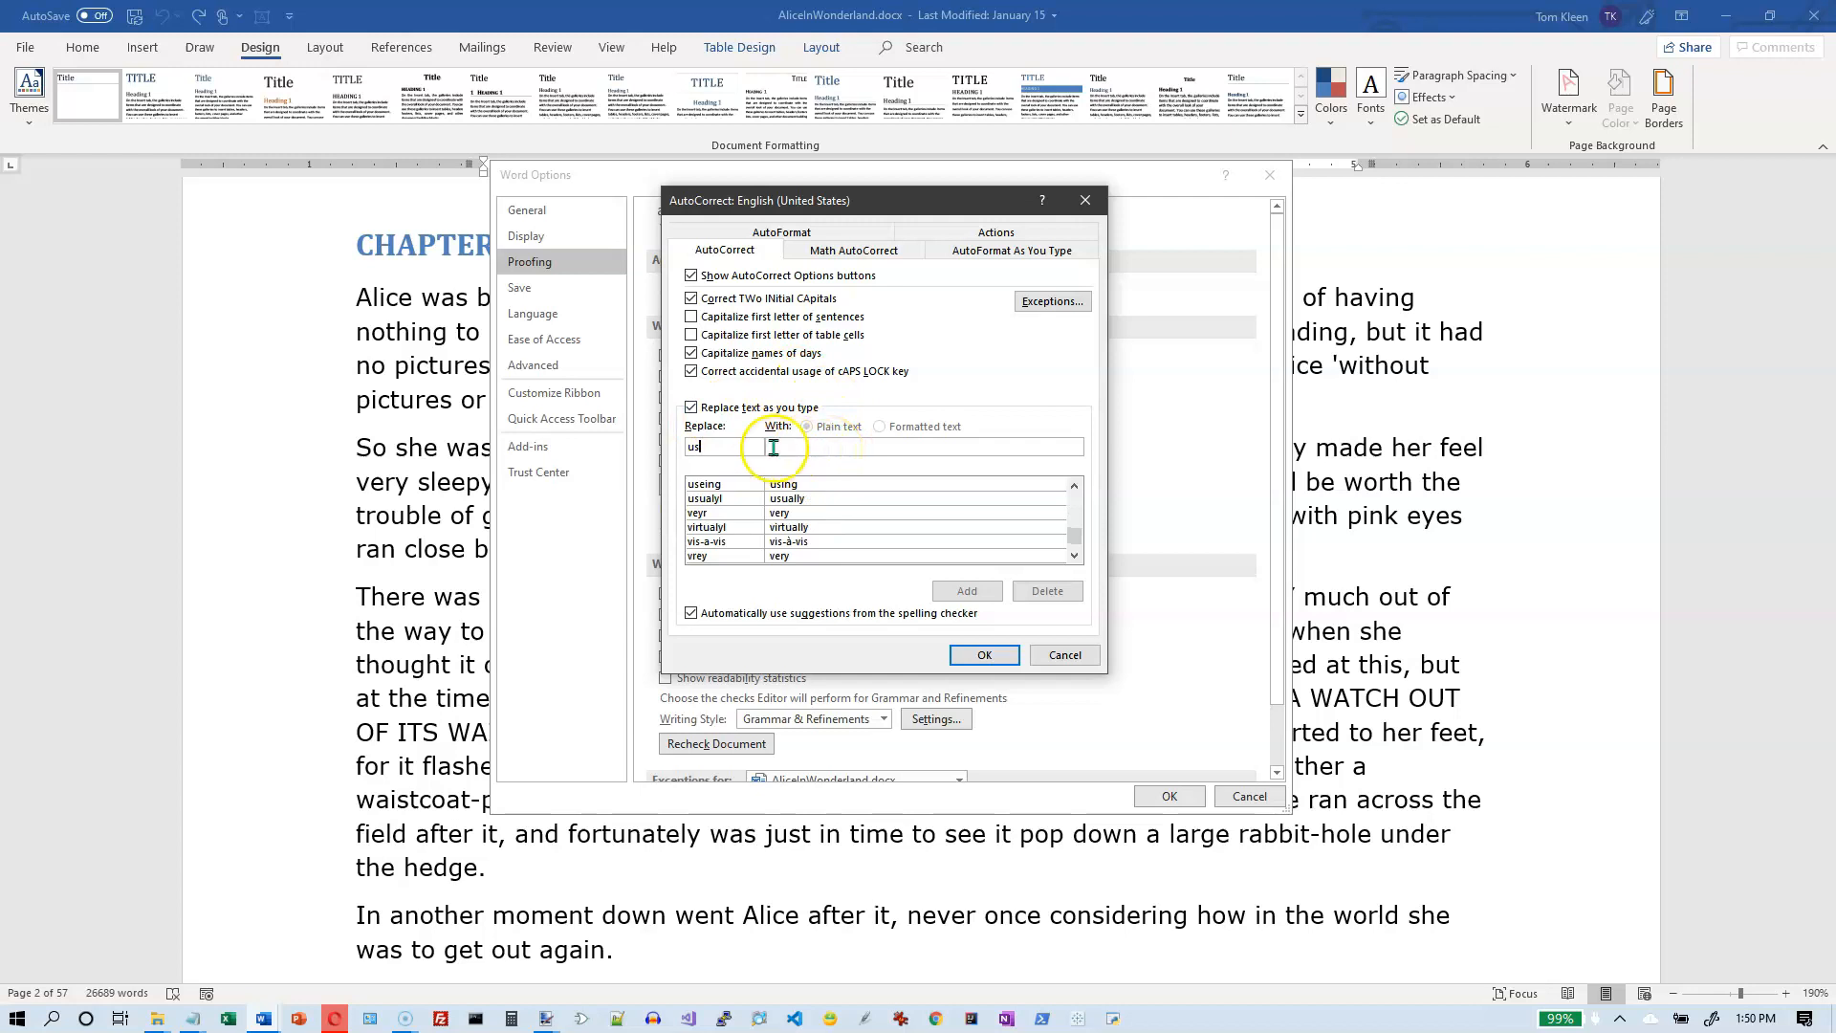
{"action": "left_click", "coordinate": [803, 453]}
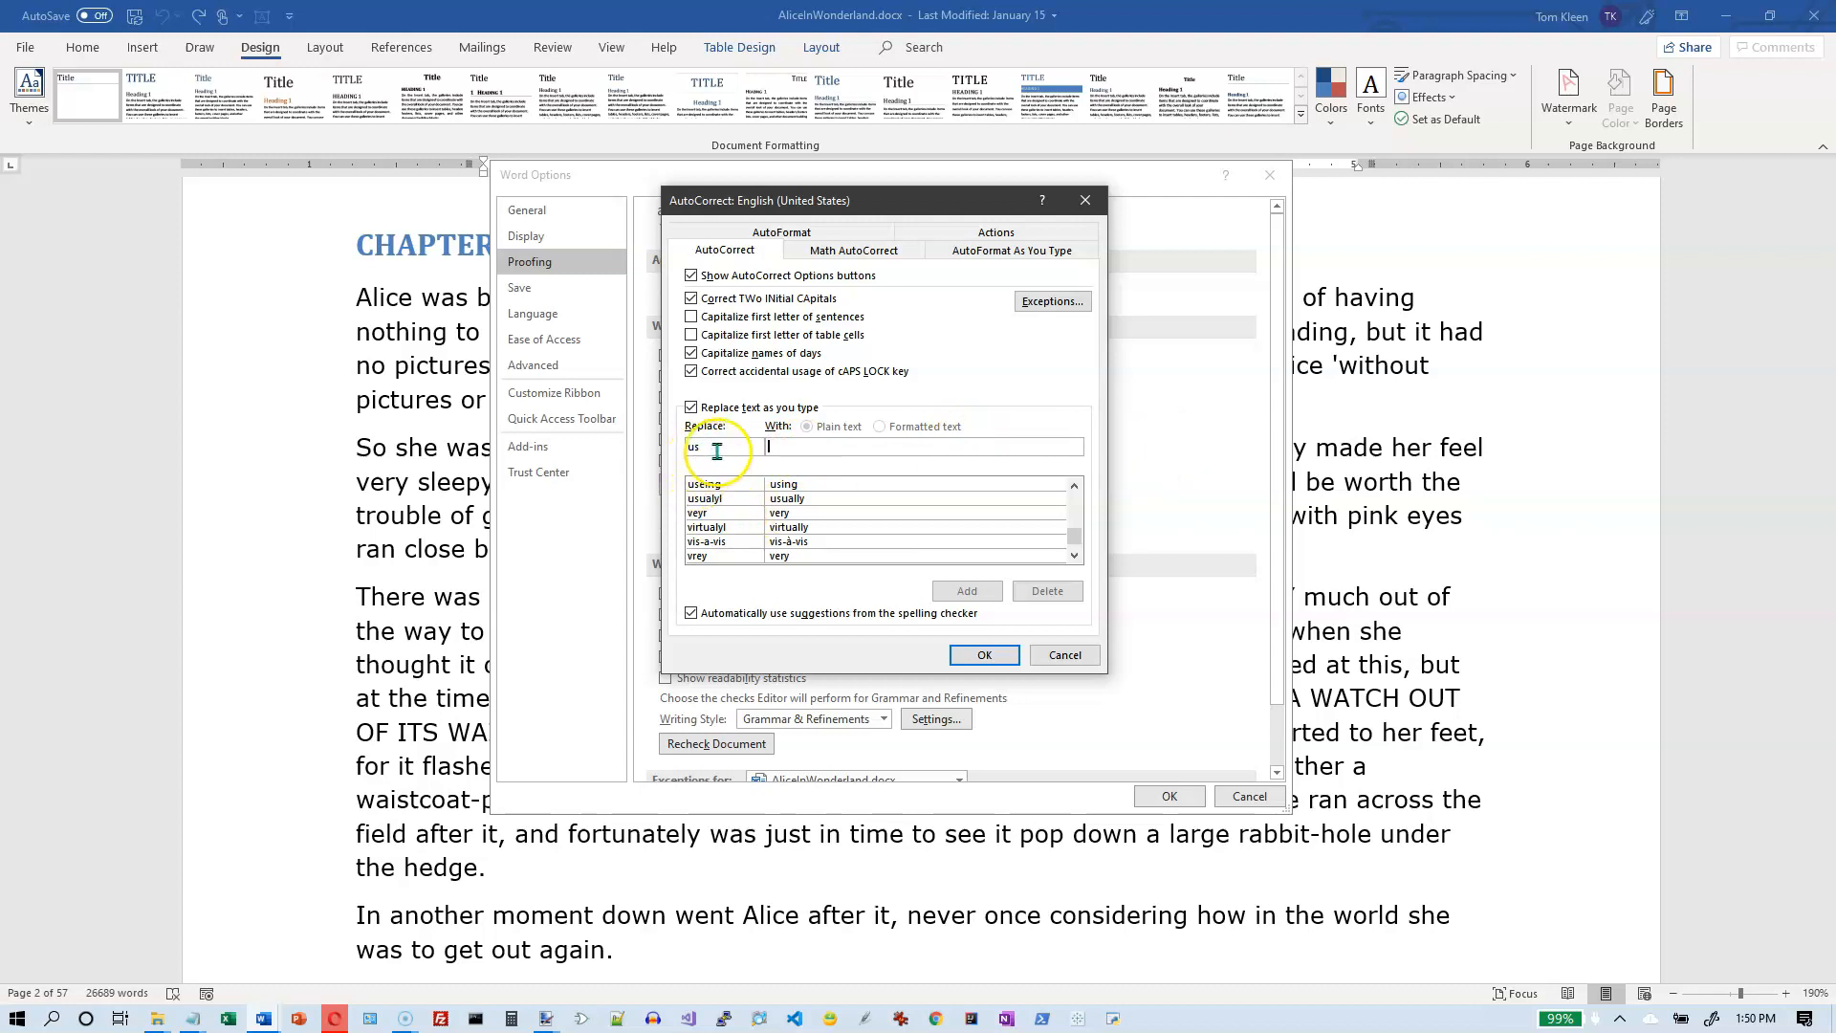
{"action": "left_click", "coordinate": [688, 452]}
{"action": "key", "text": "BackSpace"}
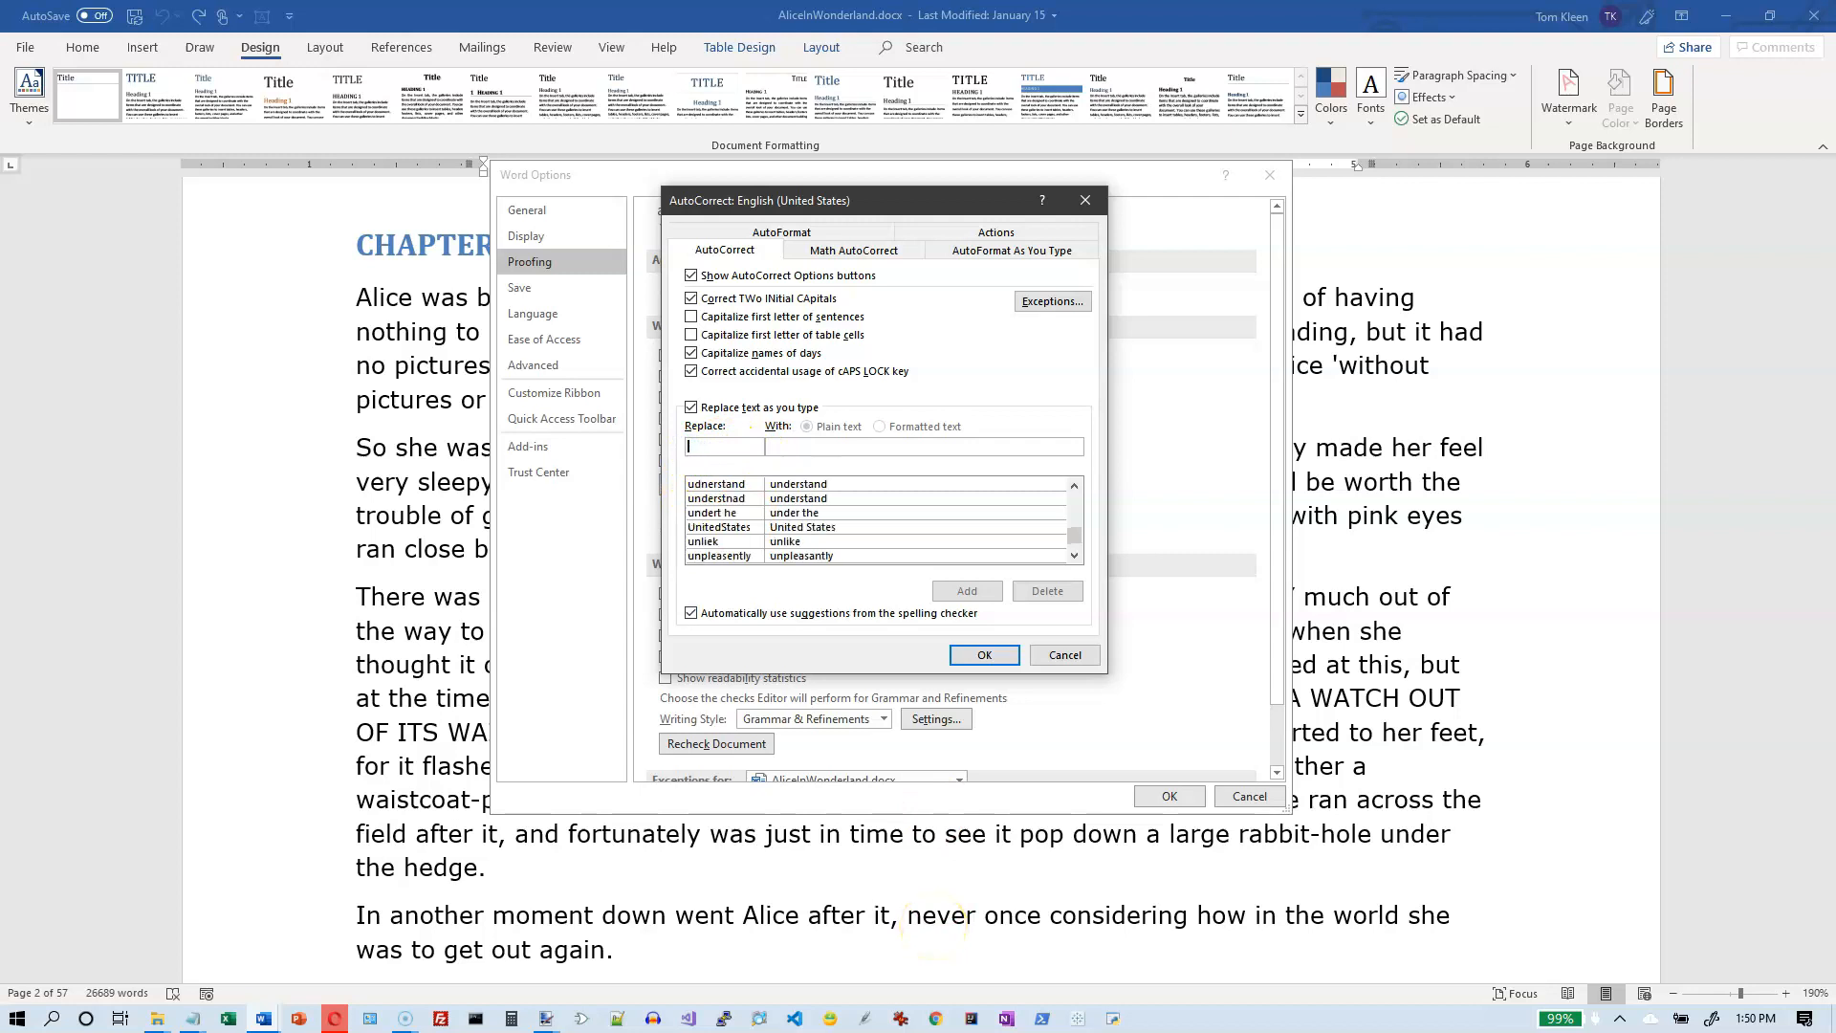
- Fill in an AutoCorrect entry that replaces "US" with "United States"
{"action": "type", "text": "US"}
{"action": "type", "text": "Uni"}
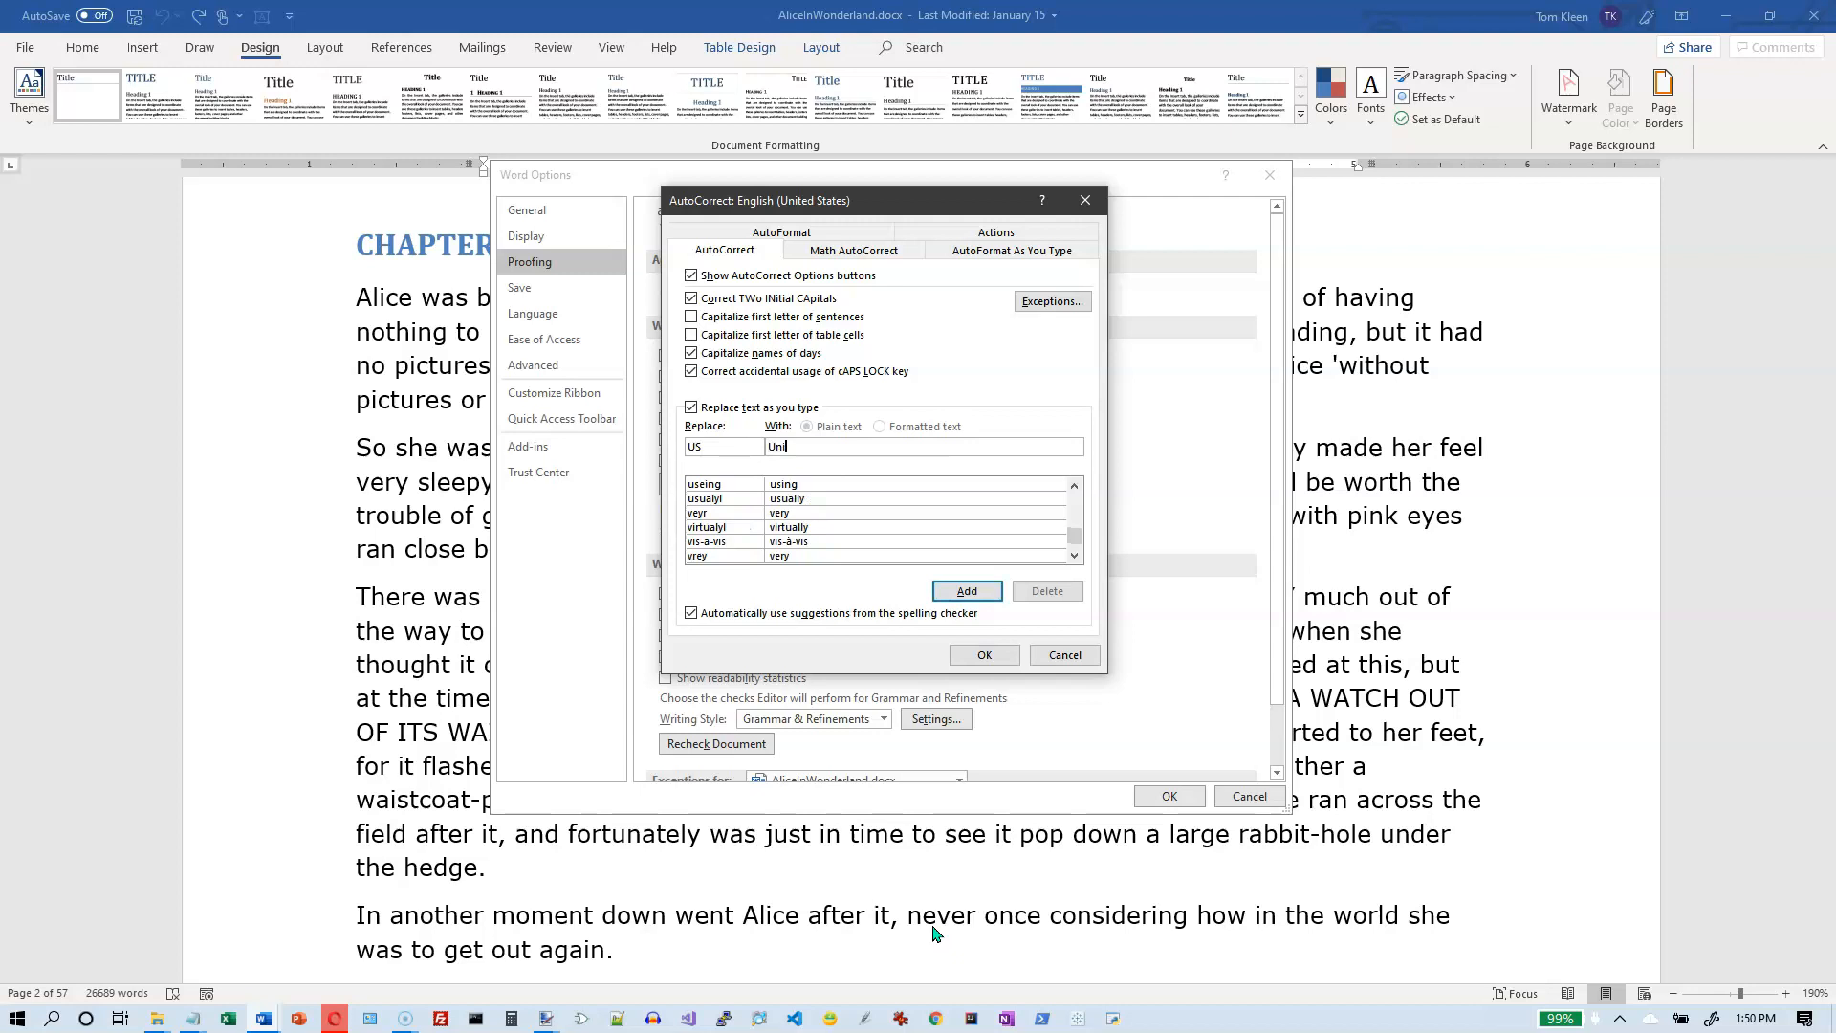
{"action": "type", "text": "ted States"}
- Review the Math AutoCorrect, AutoFormat As You Type, AutoFormat and Actions settings, and close the AutoCorrect settings with confirmation
{"action": "left_click", "coordinate": [872, 258]}
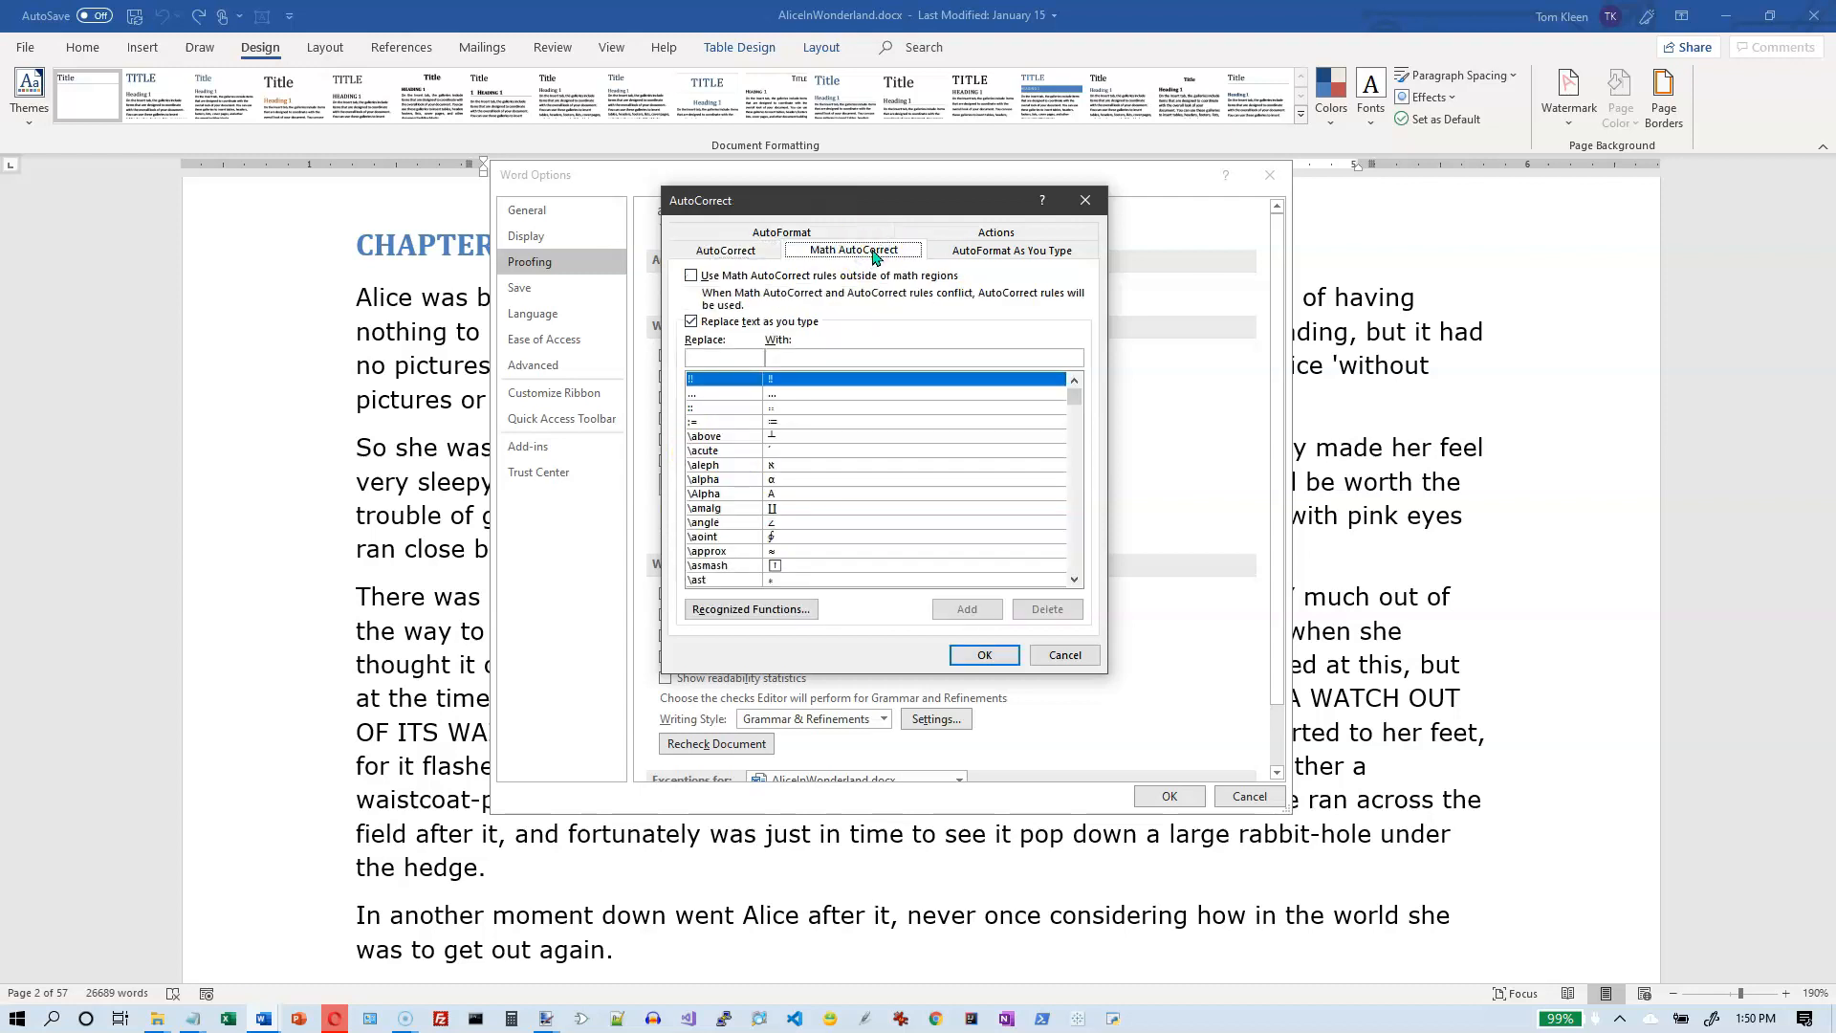
{"action": "left_click", "coordinate": [984, 257]}
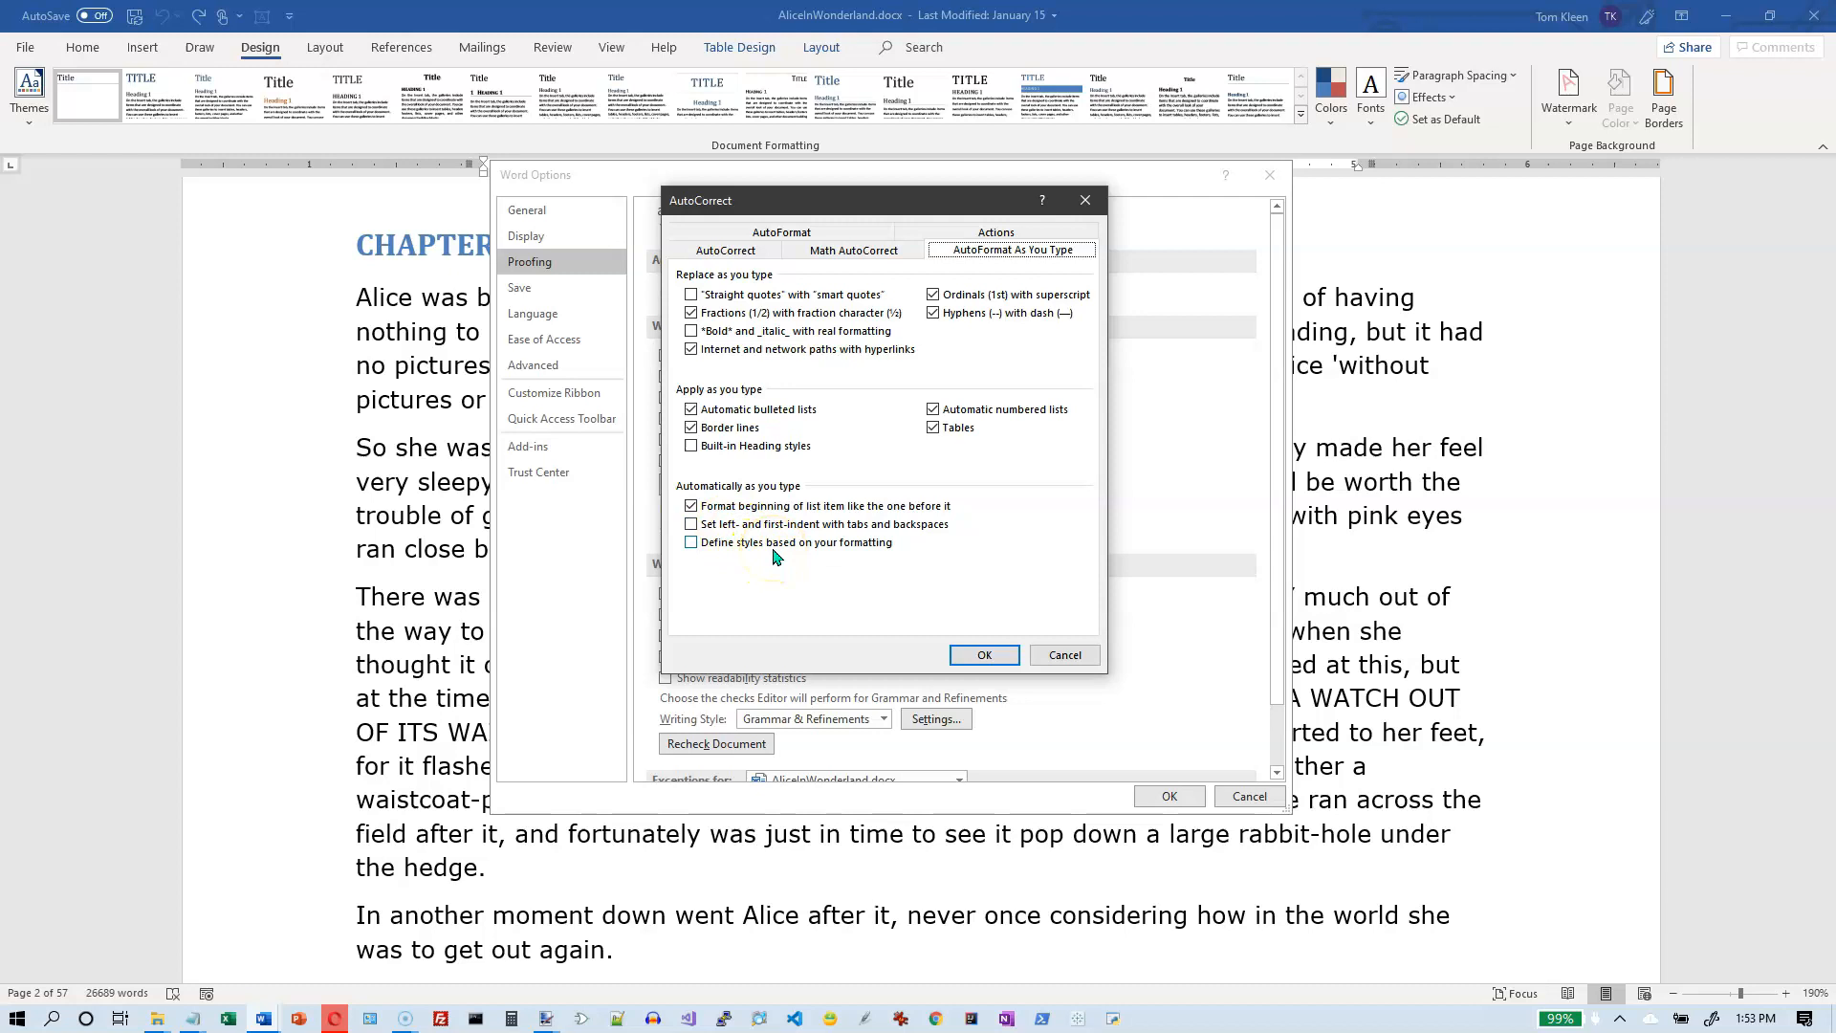
{"action": "left_click", "coordinate": [797, 229]}
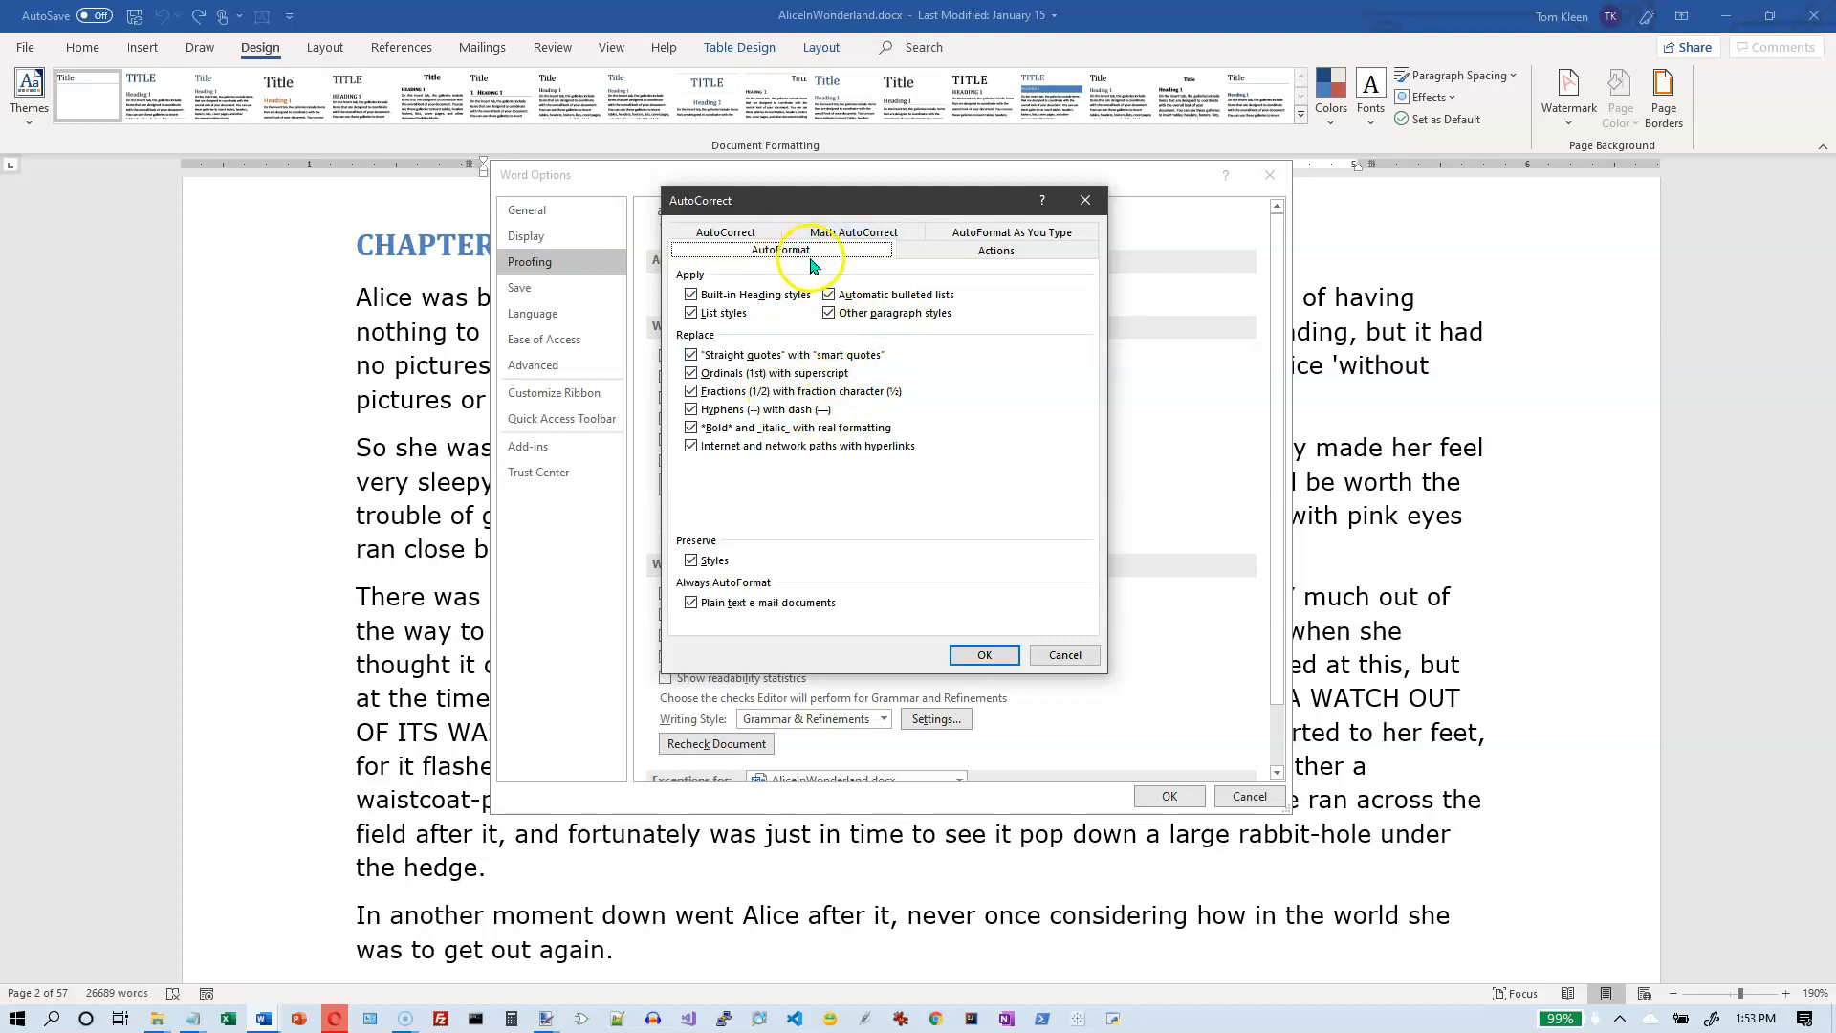
{"action": "left_click", "coordinate": [975, 254]}
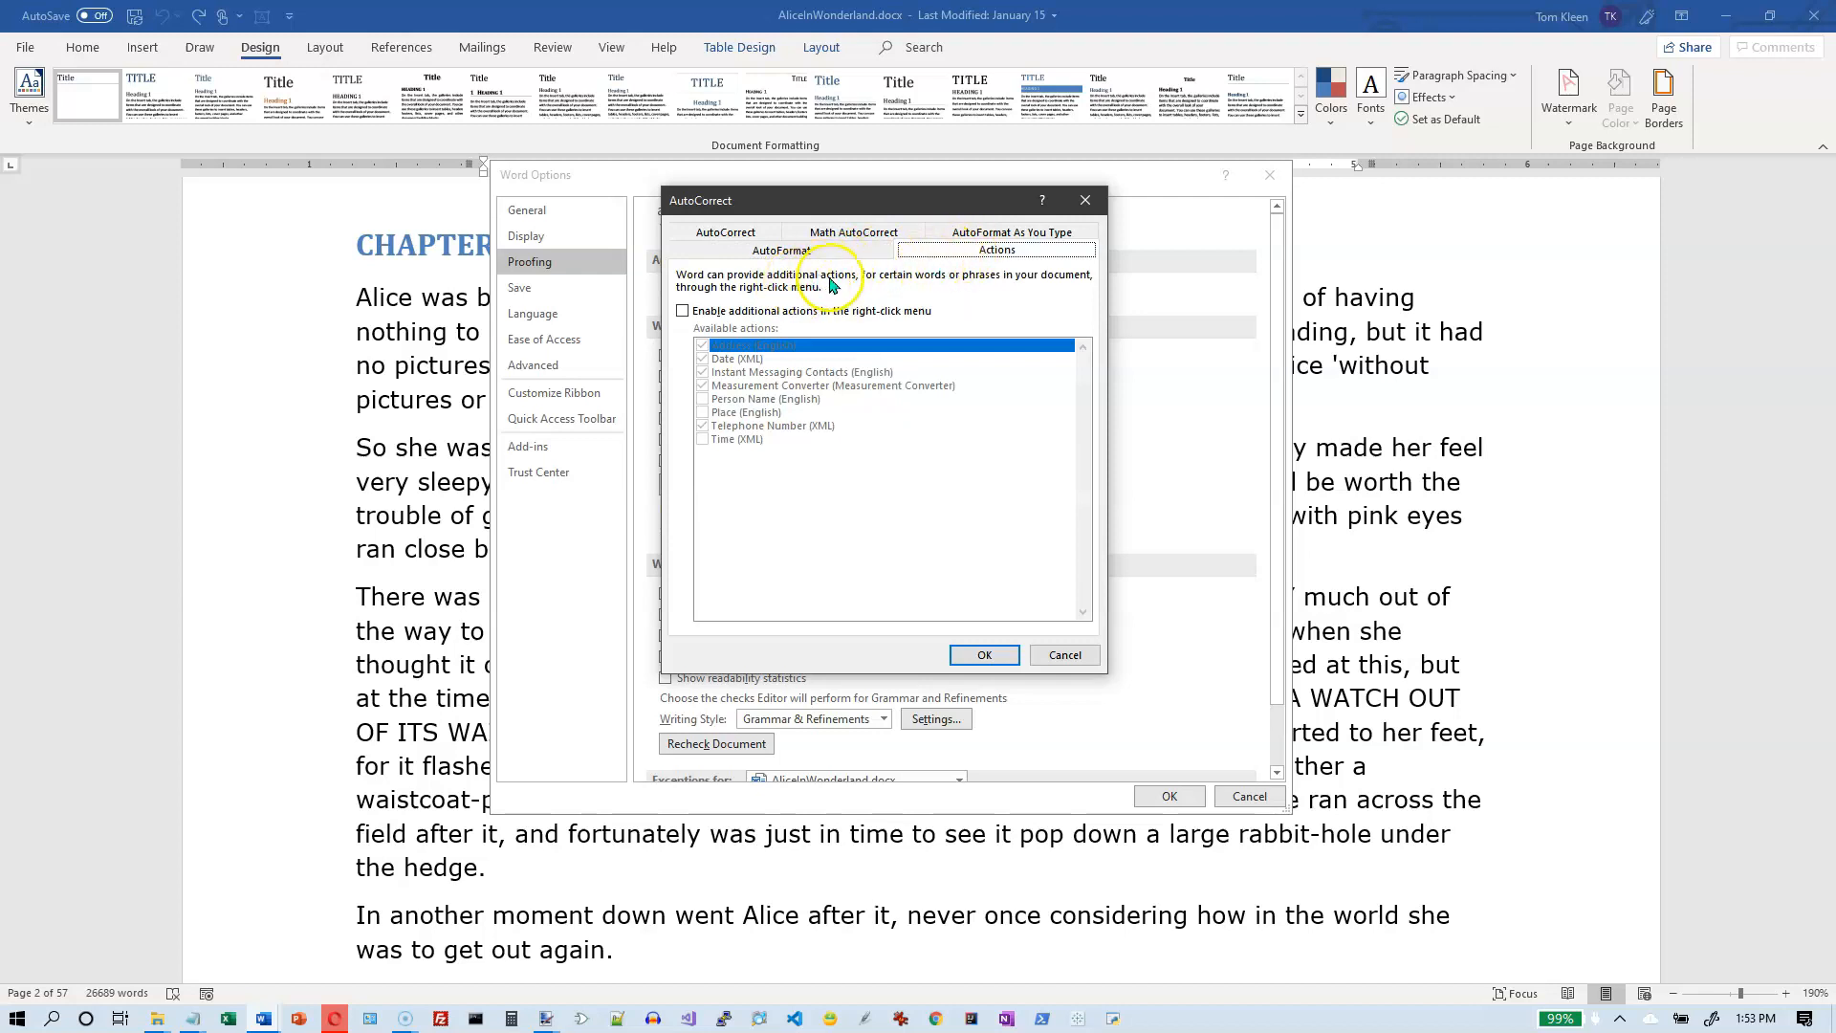
{"action": "left_click", "coordinate": [984, 655]}
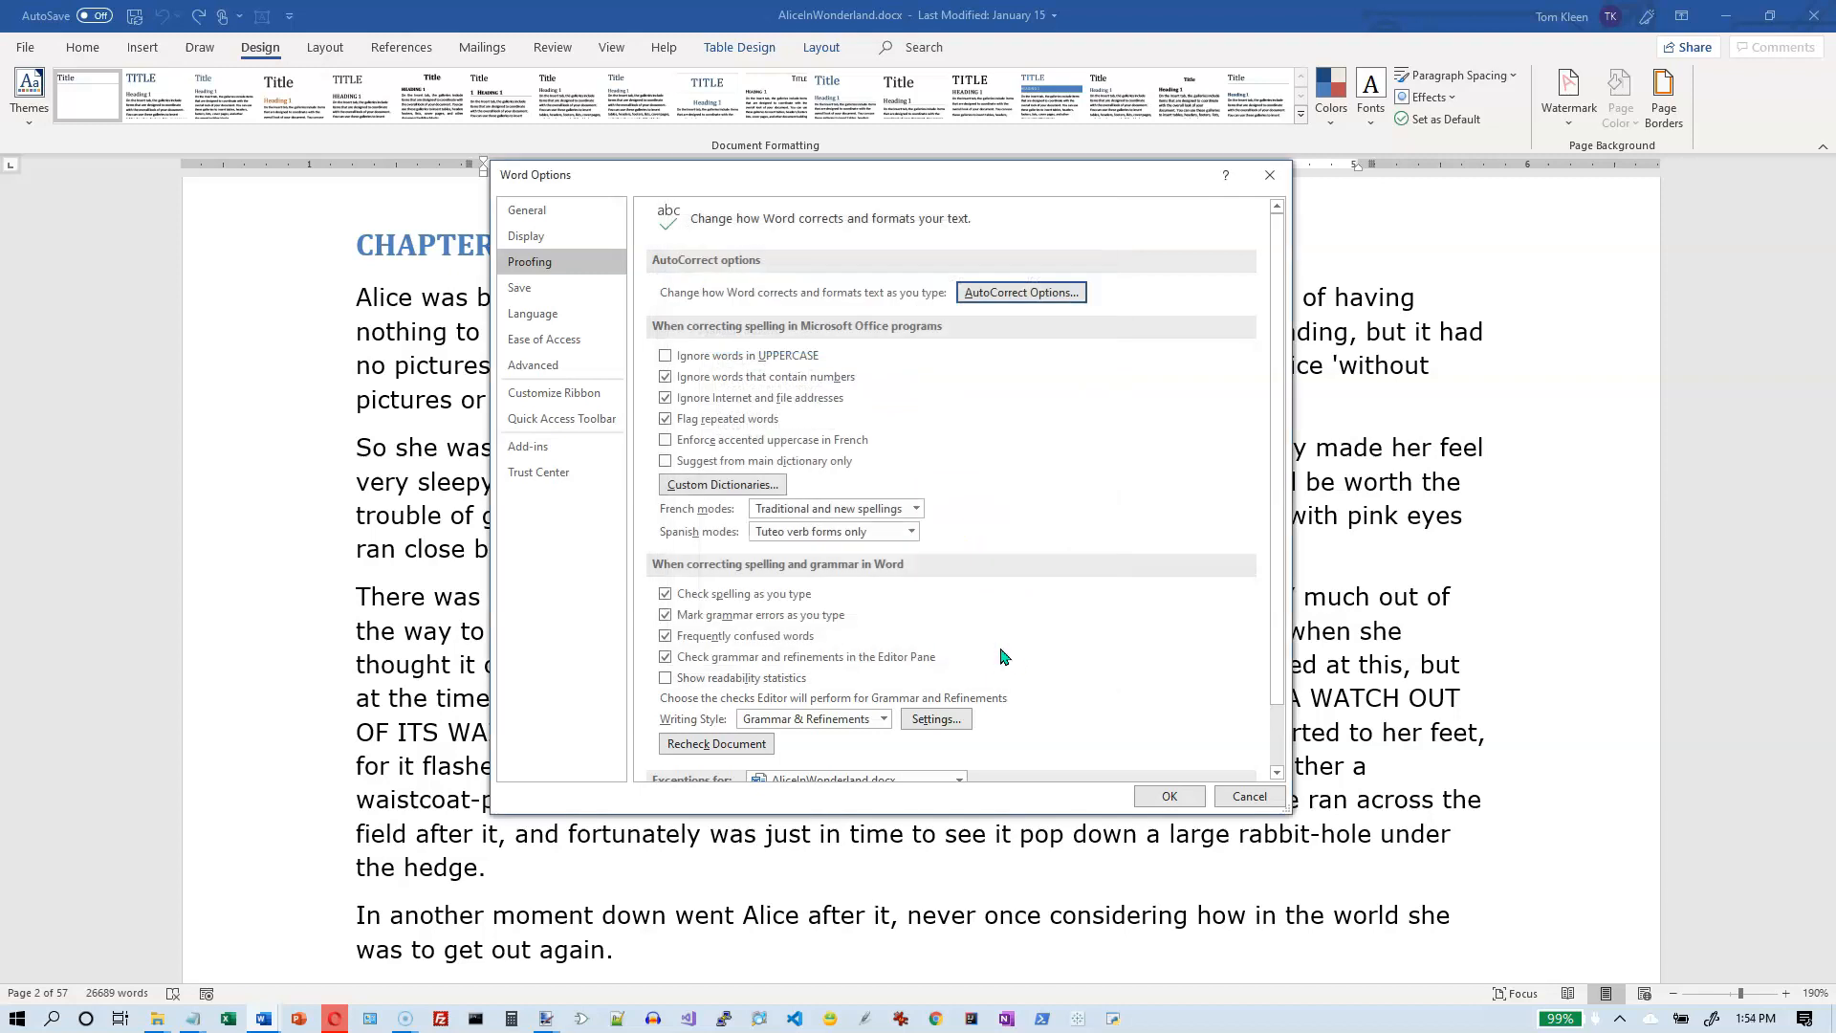
- Review the Save, Language and Ease of Access options, including AutoRecover, default file locations and editing languages
{"action": "left_click", "coordinate": [538, 289]}
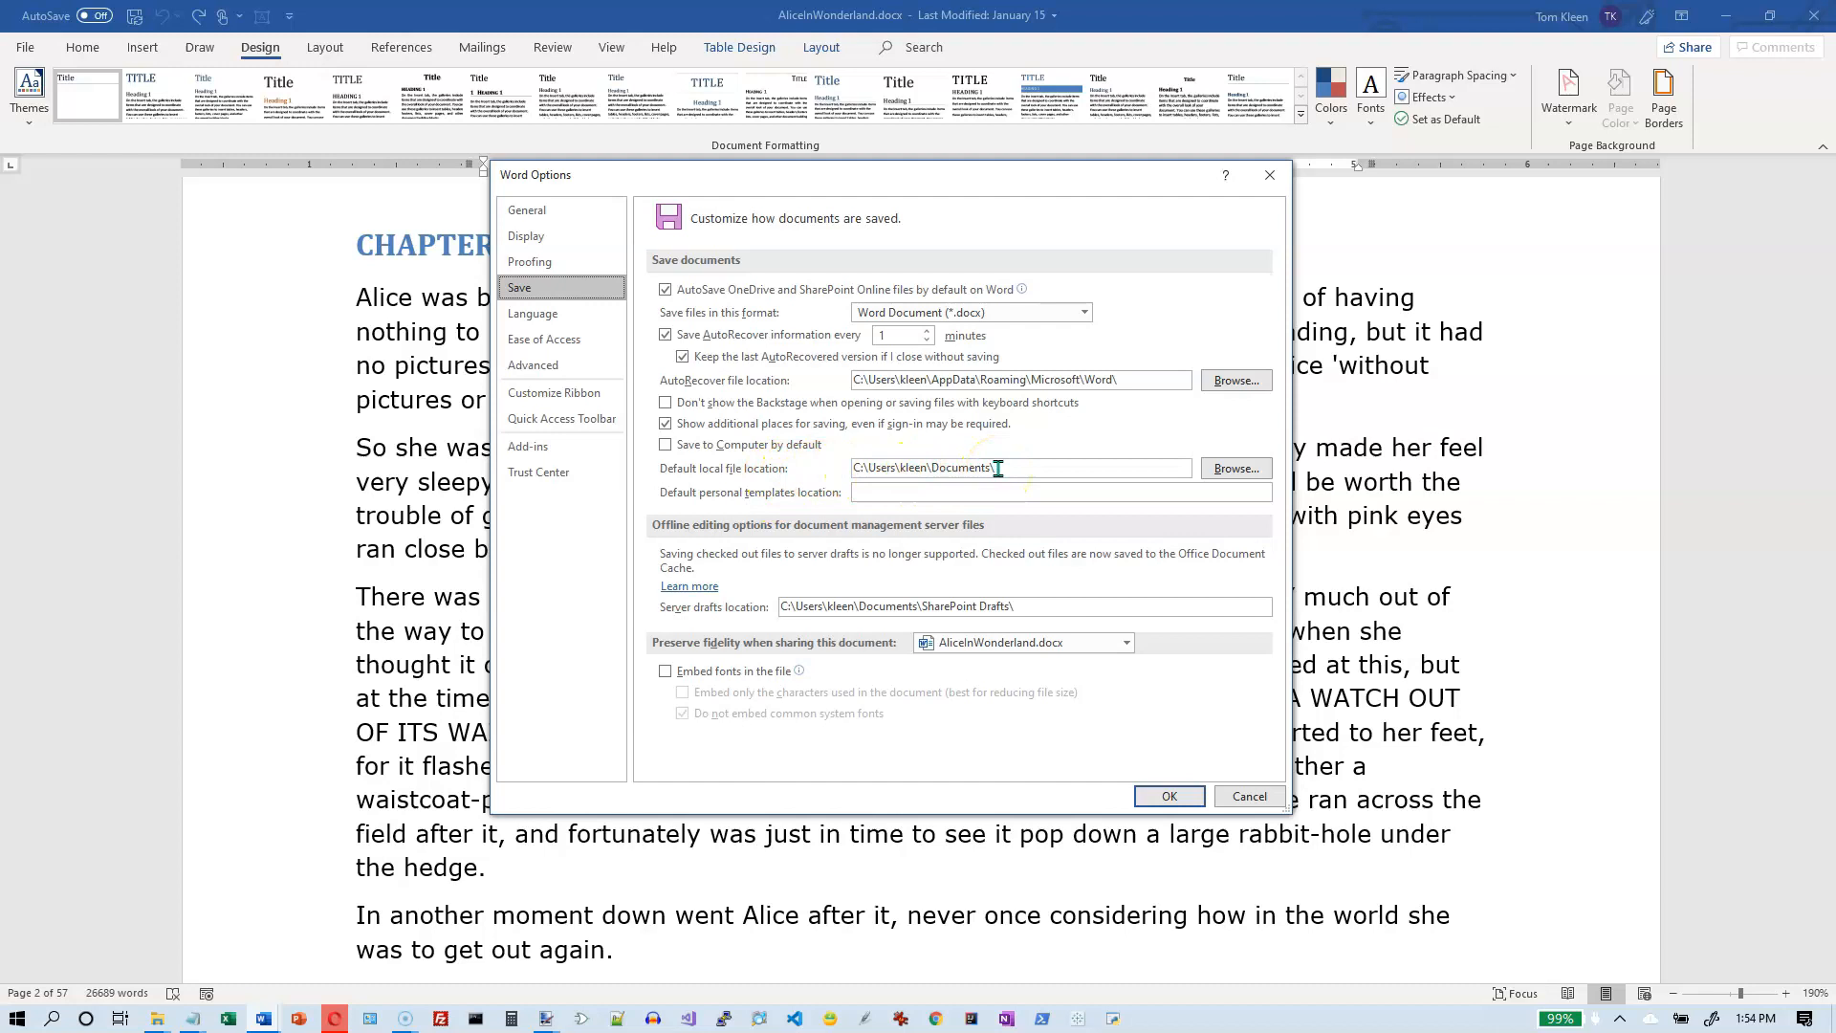
{"action": "left_click", "coordinate": [562, 318]}
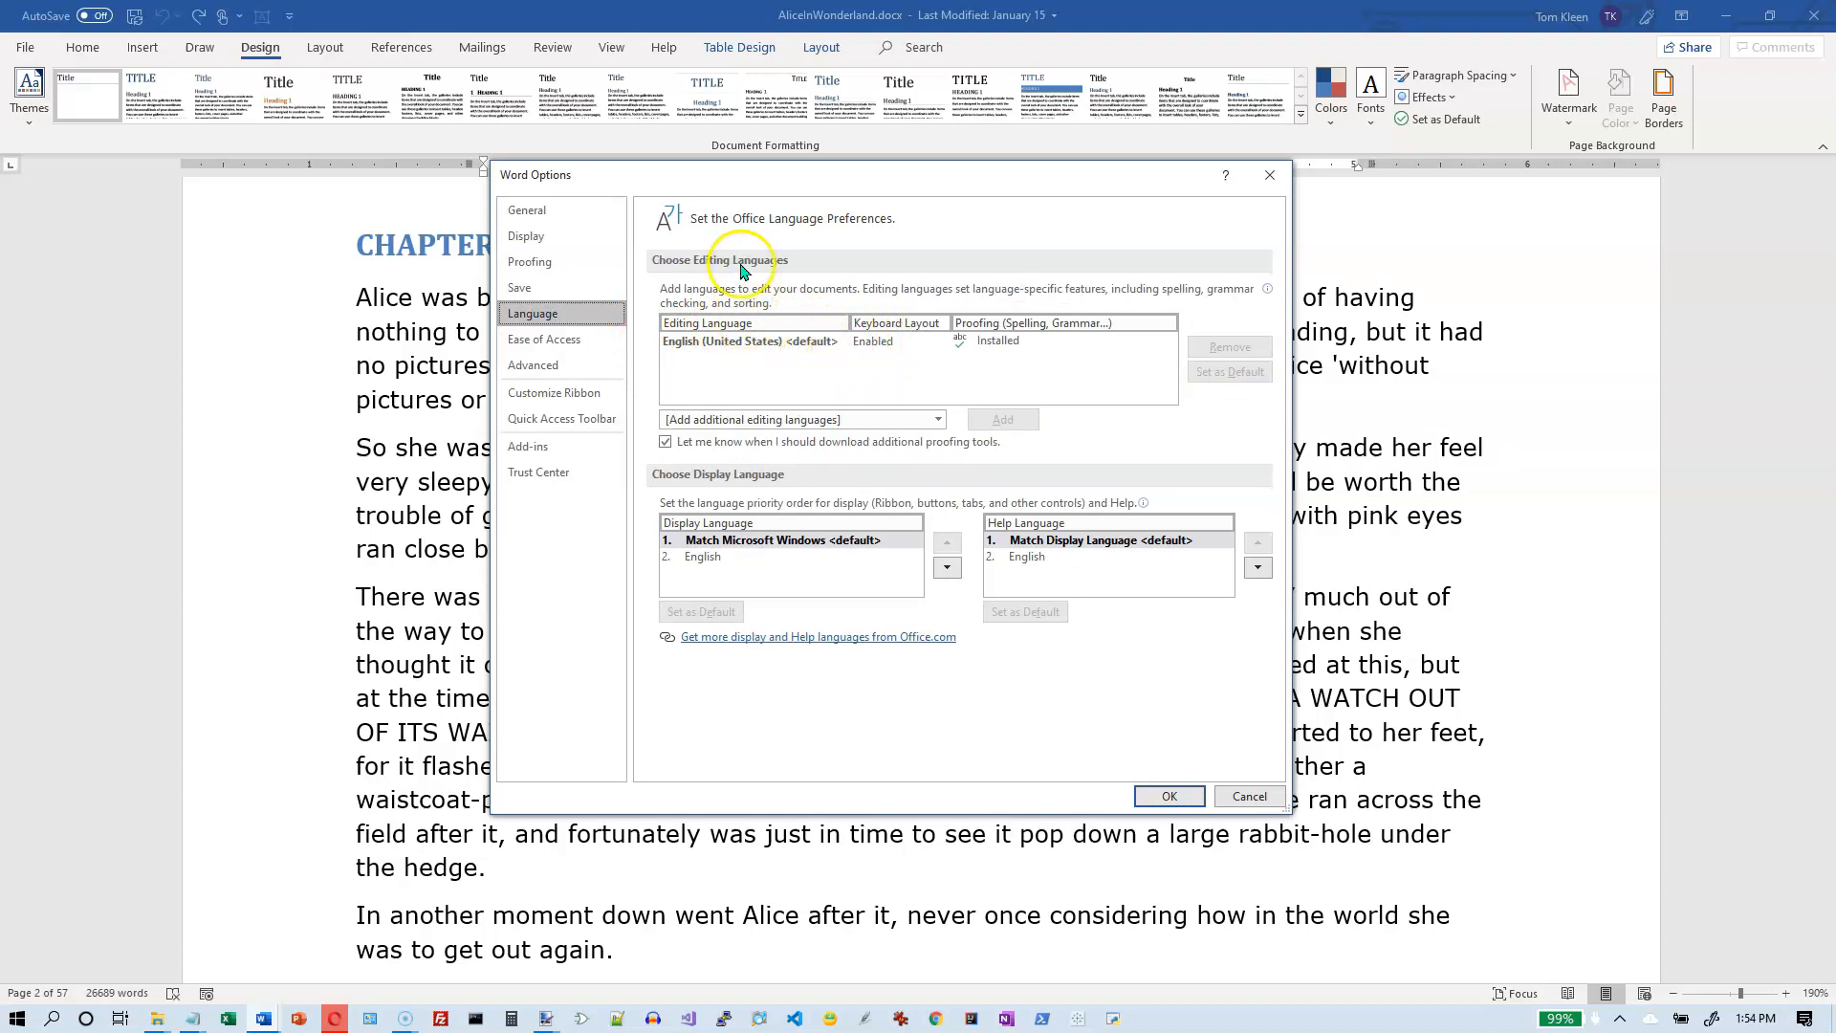
{"action": "left_click", "coordinate": [559, 342]}
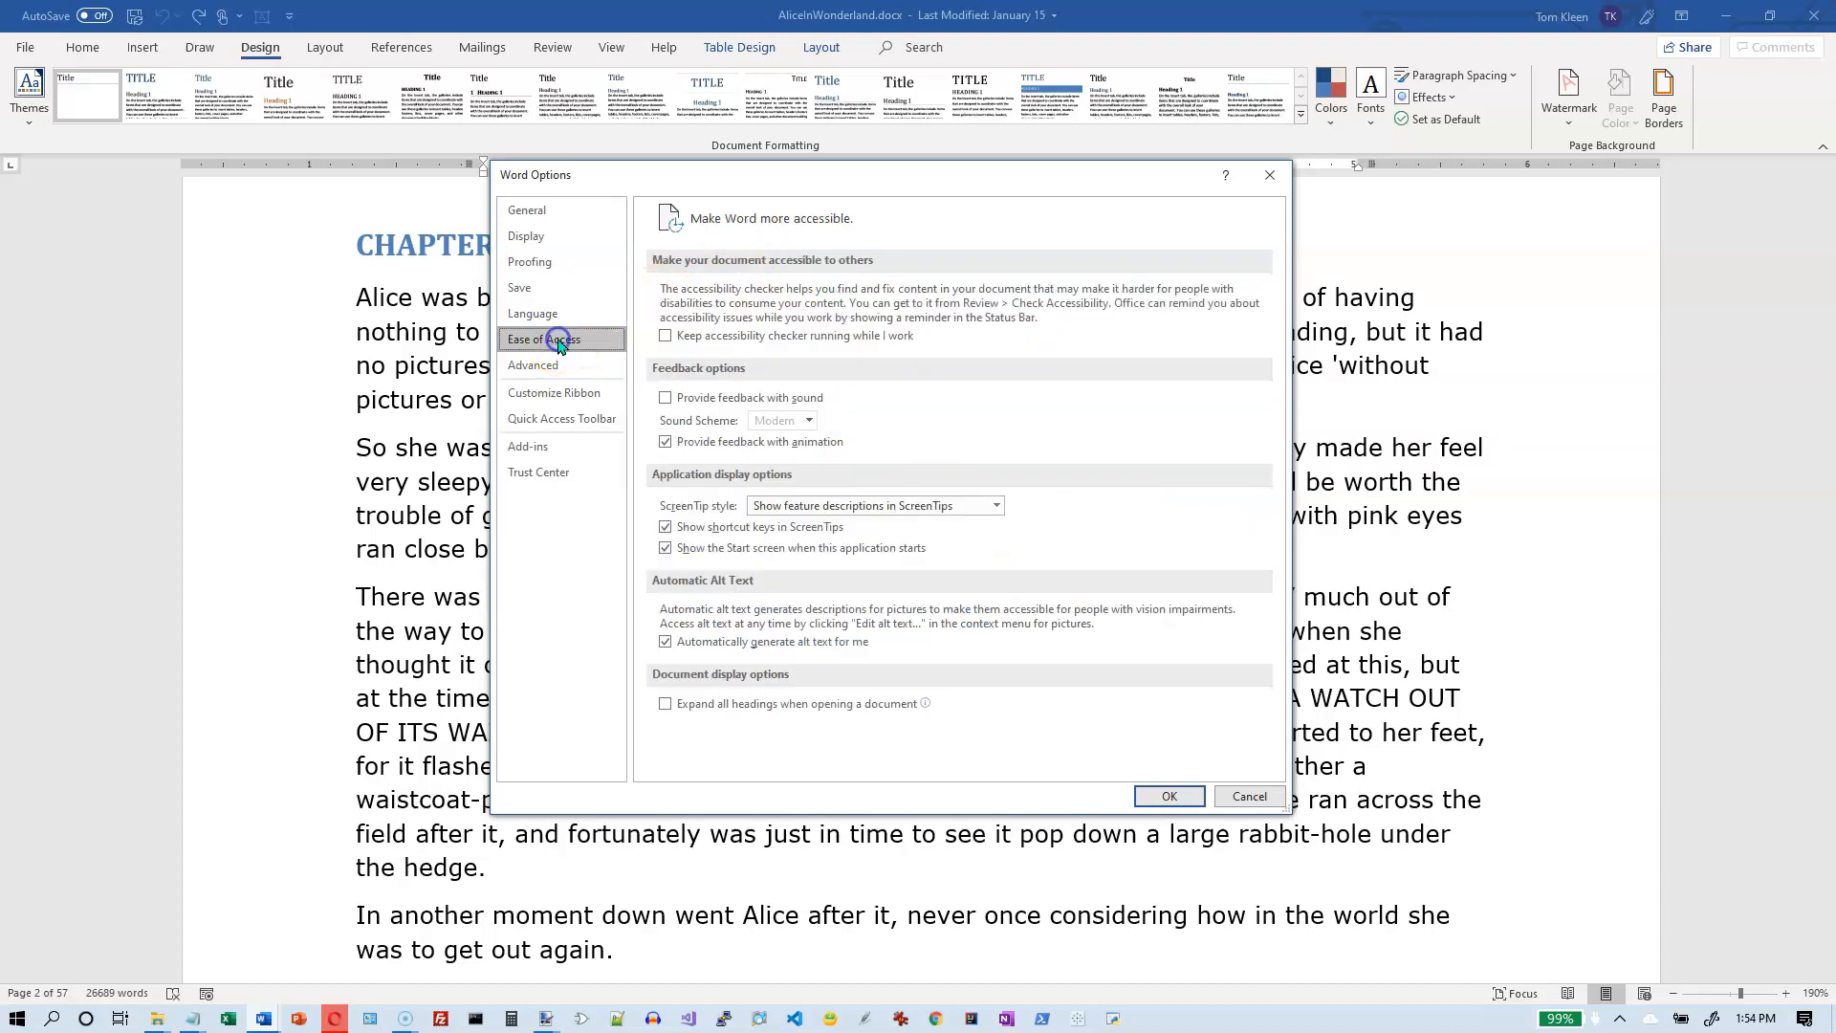
- Review the Advanced options, including the editing and the cut, copy and paste settings
{"action": "left_click", "coordinate": [565, 368]}
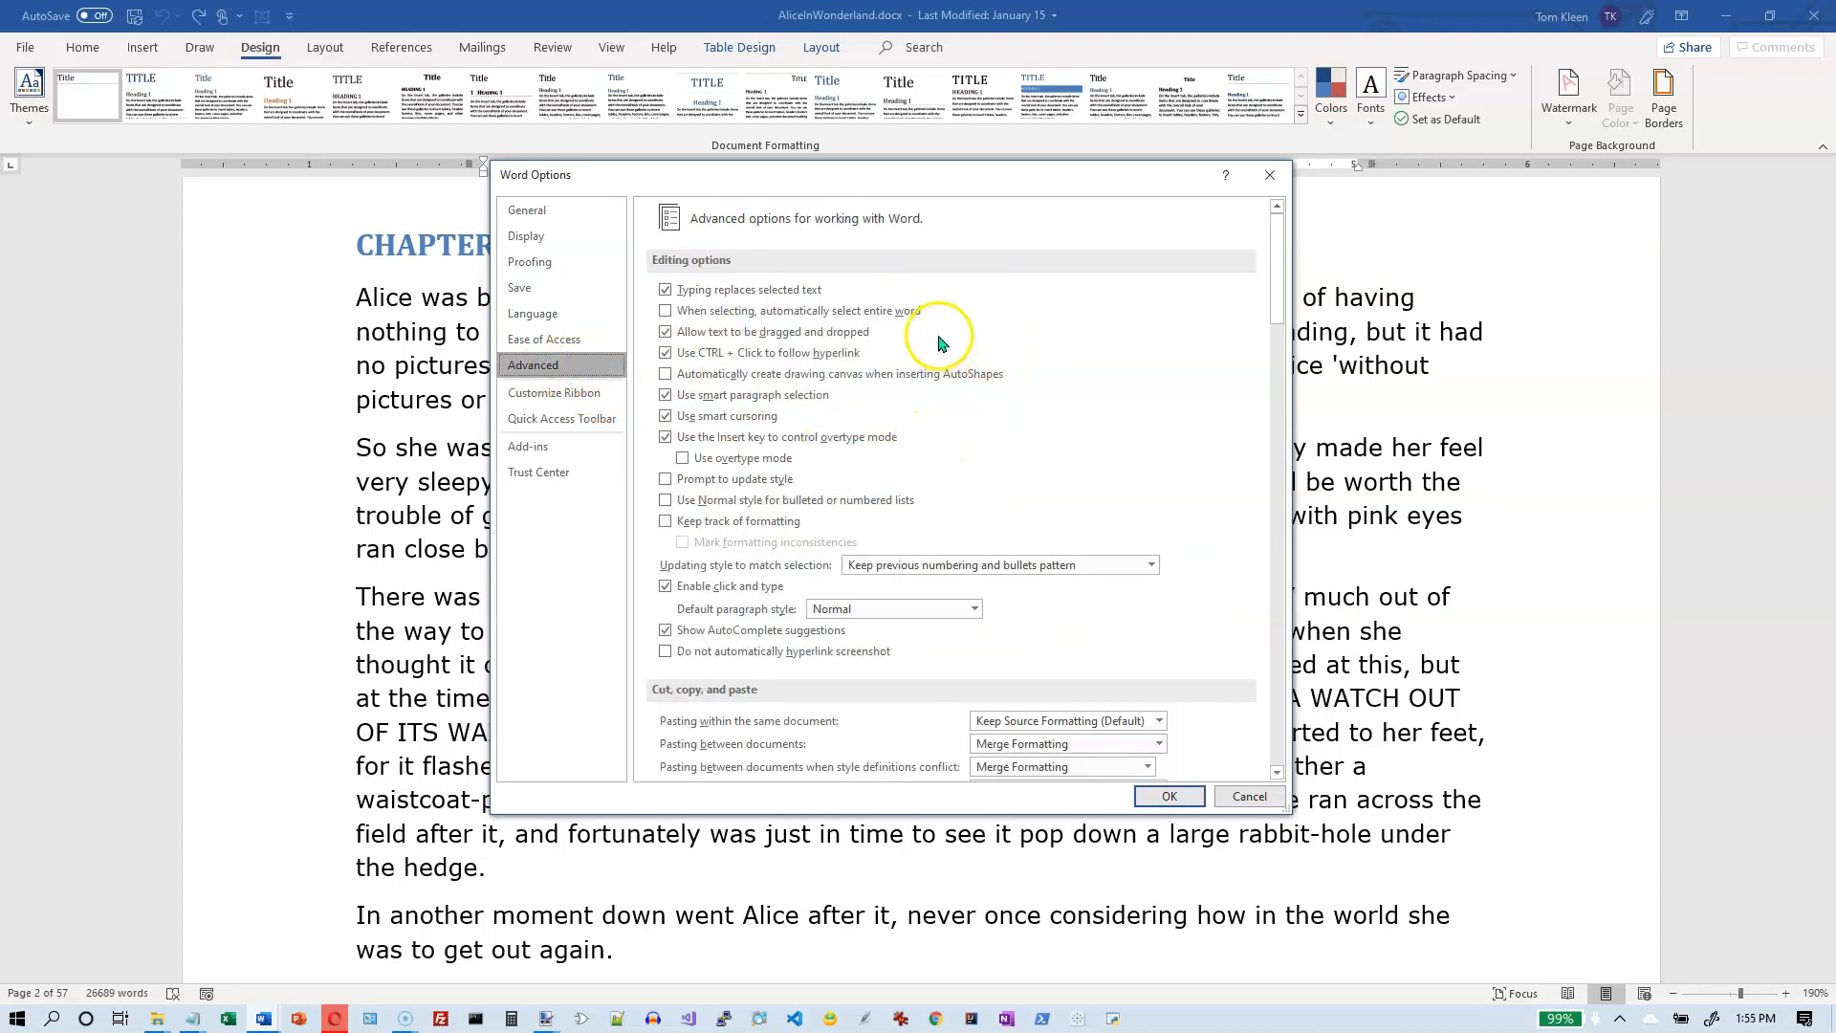
{"action": "left_click_drag", "start_coordinate": [1276, 261], "coordinate": [1218, 192]}
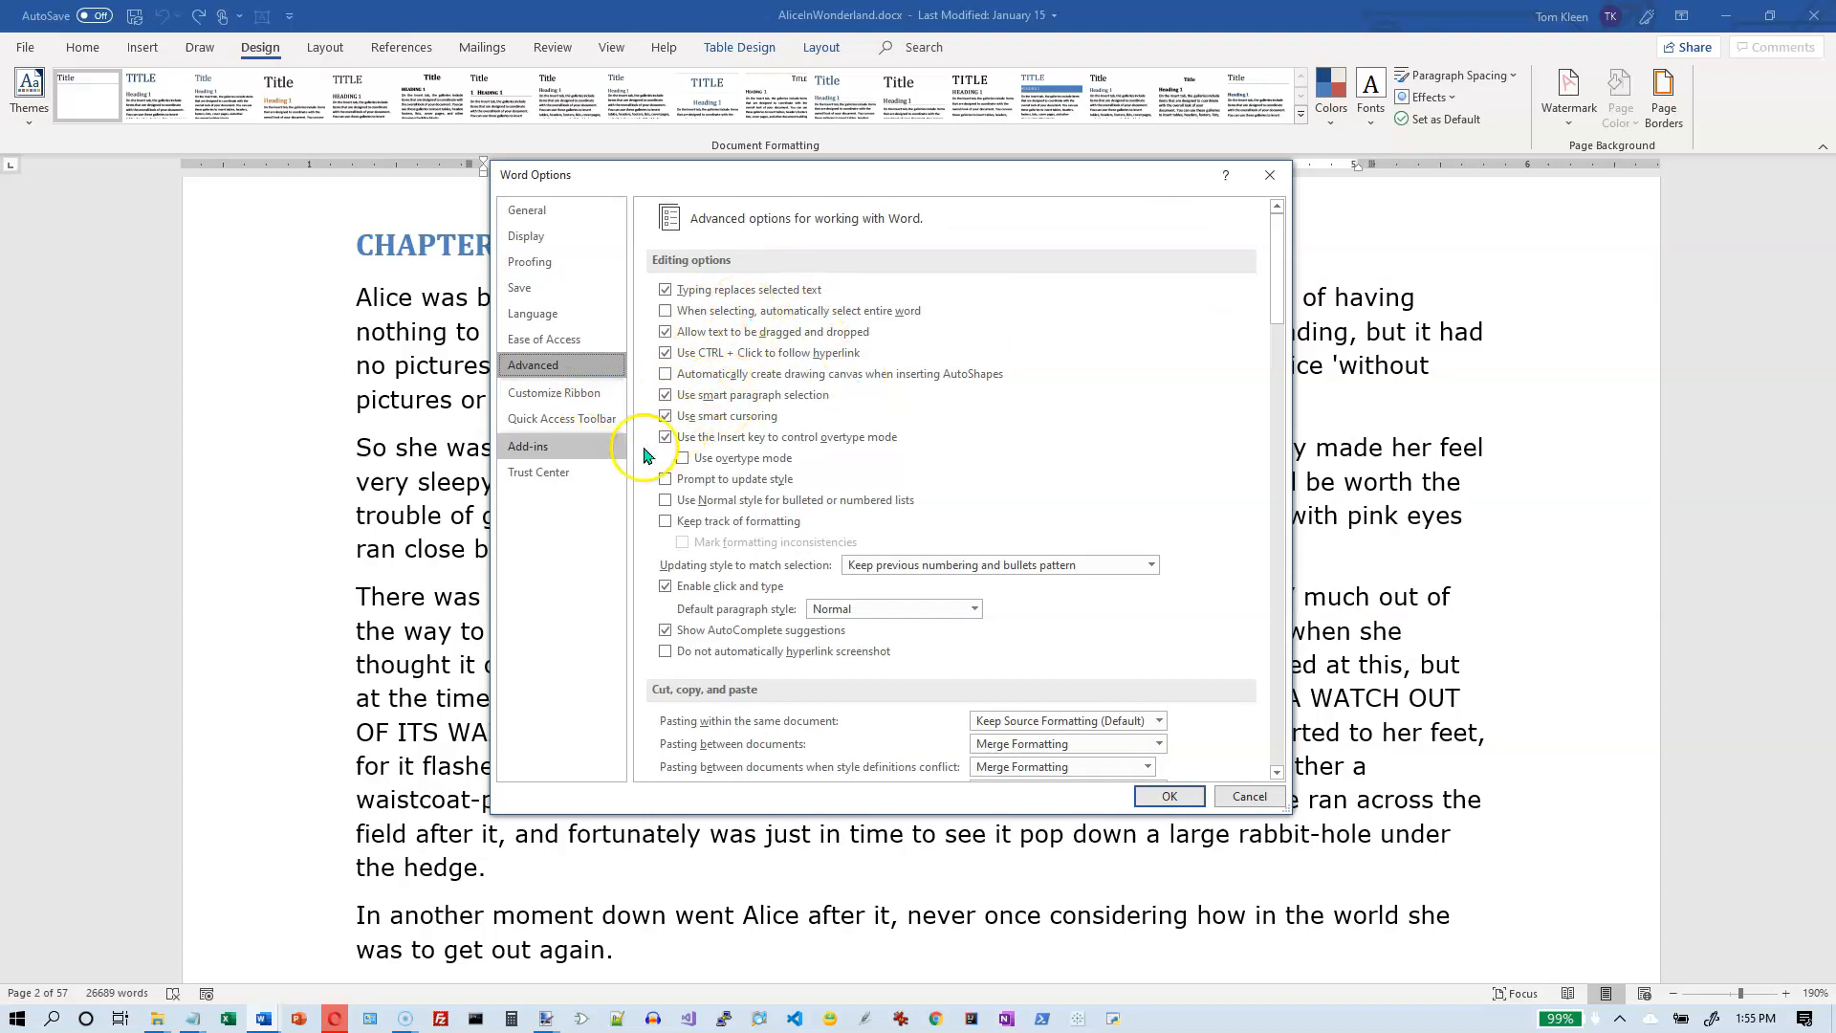
- Inspect the Design tab's groups and Document Formatting commands in the ribbon customization, and try toggling the Developer tab
{"action": "left_click", "coordinate": [558, 400]}
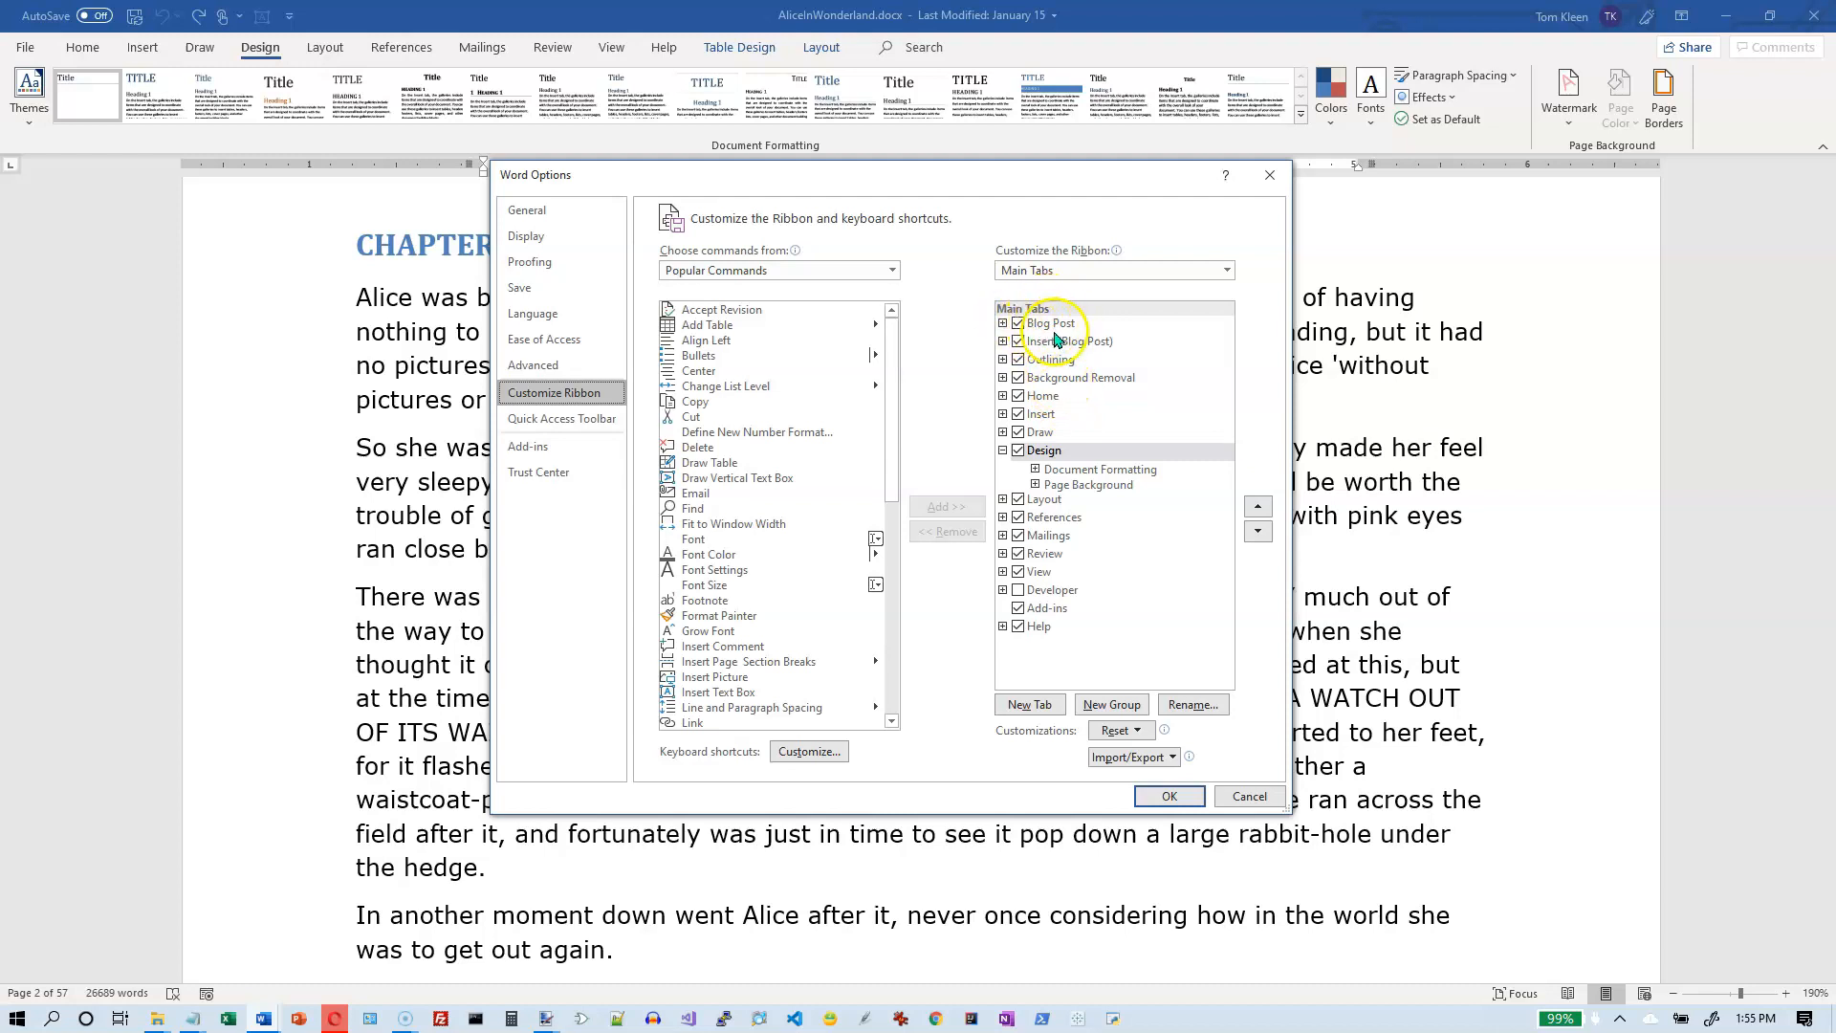
{"action": "left_click", "coordinate": [1003, 451]}
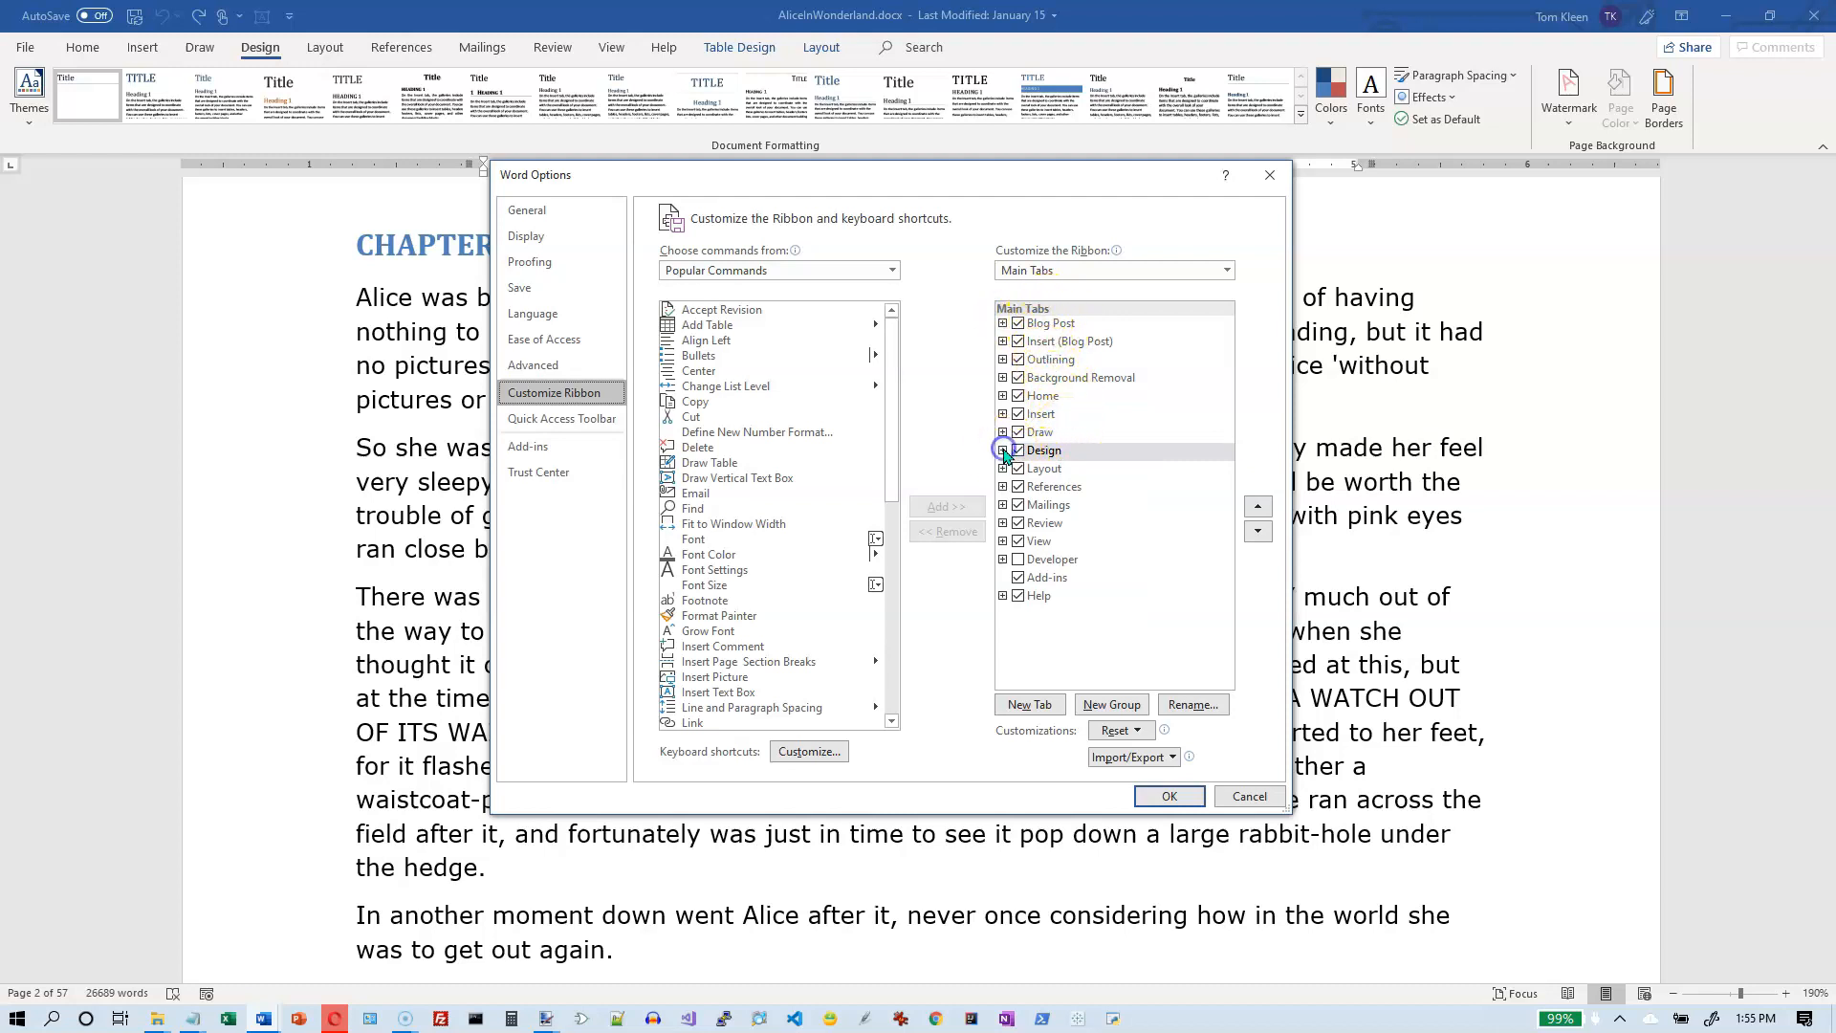
{"action": "left_click", "coordinate": [1003, 450]}
{"action": "left_click", "coordinate": [1035, 470]}
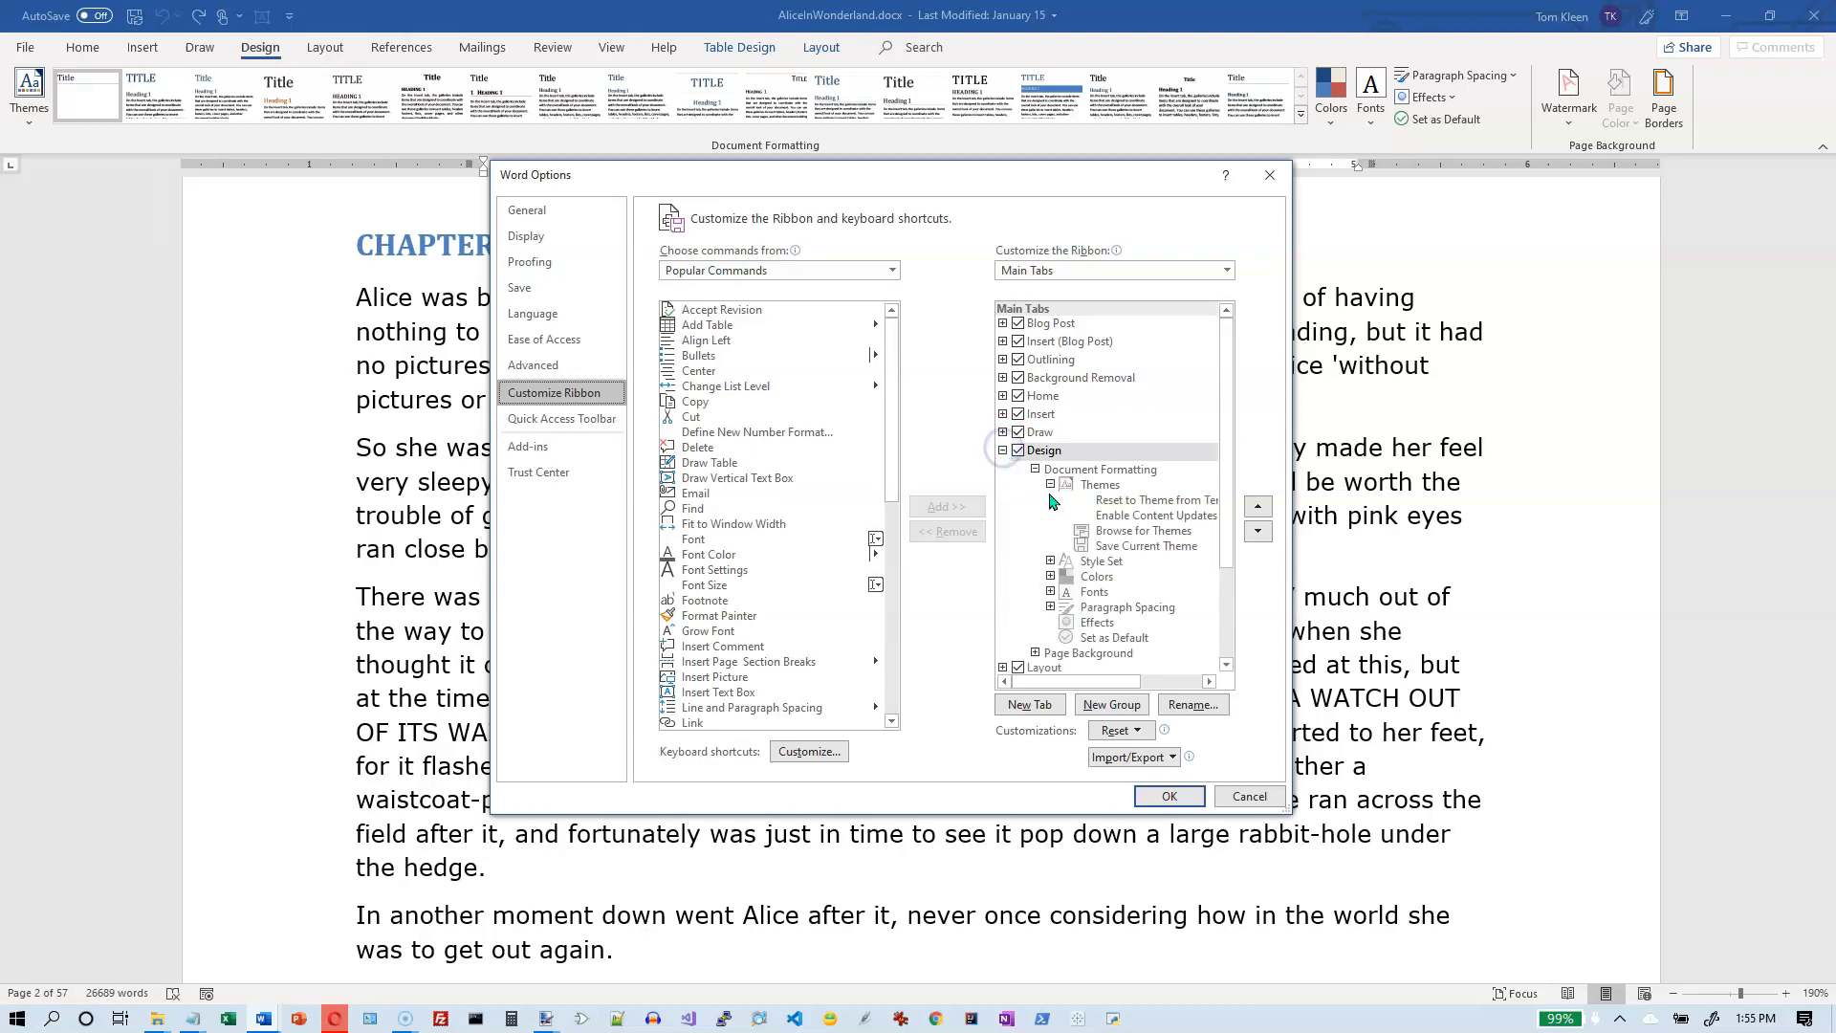
{"action": "left_click", "coordinate": [1035, 469]}
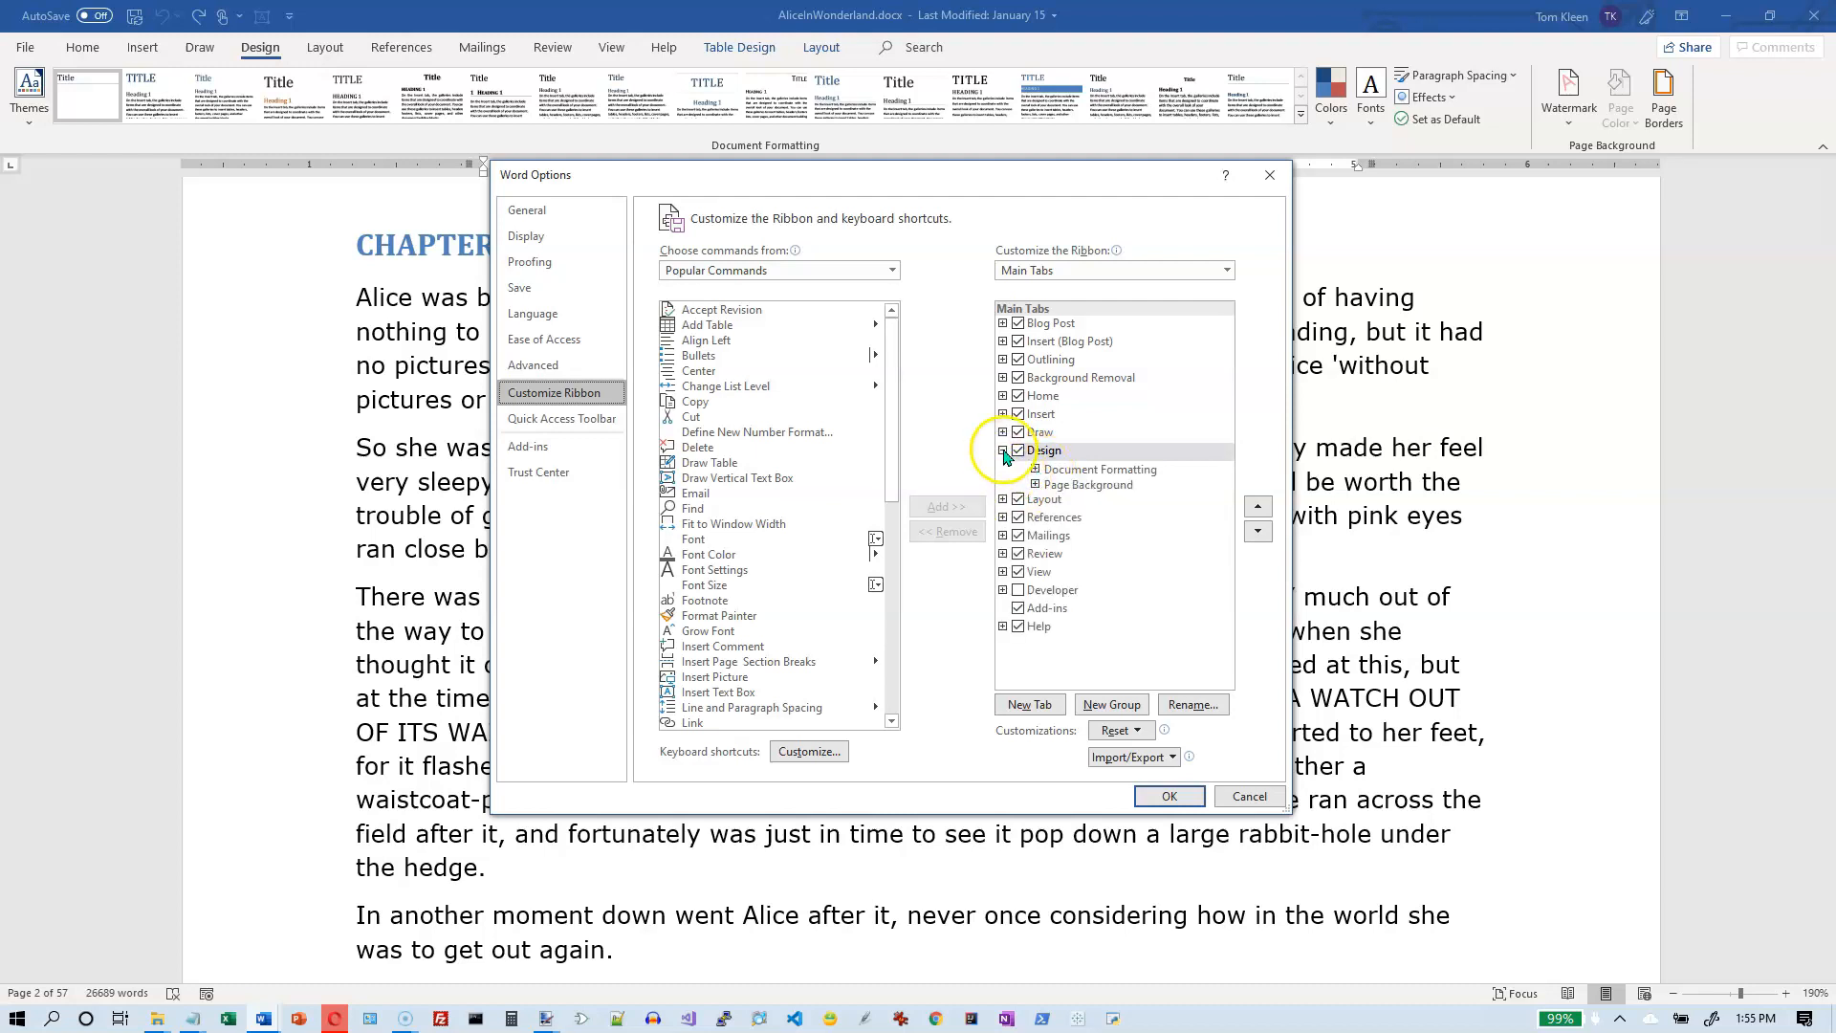
{"action": "left_click", "coordinate": [1002, 450]}
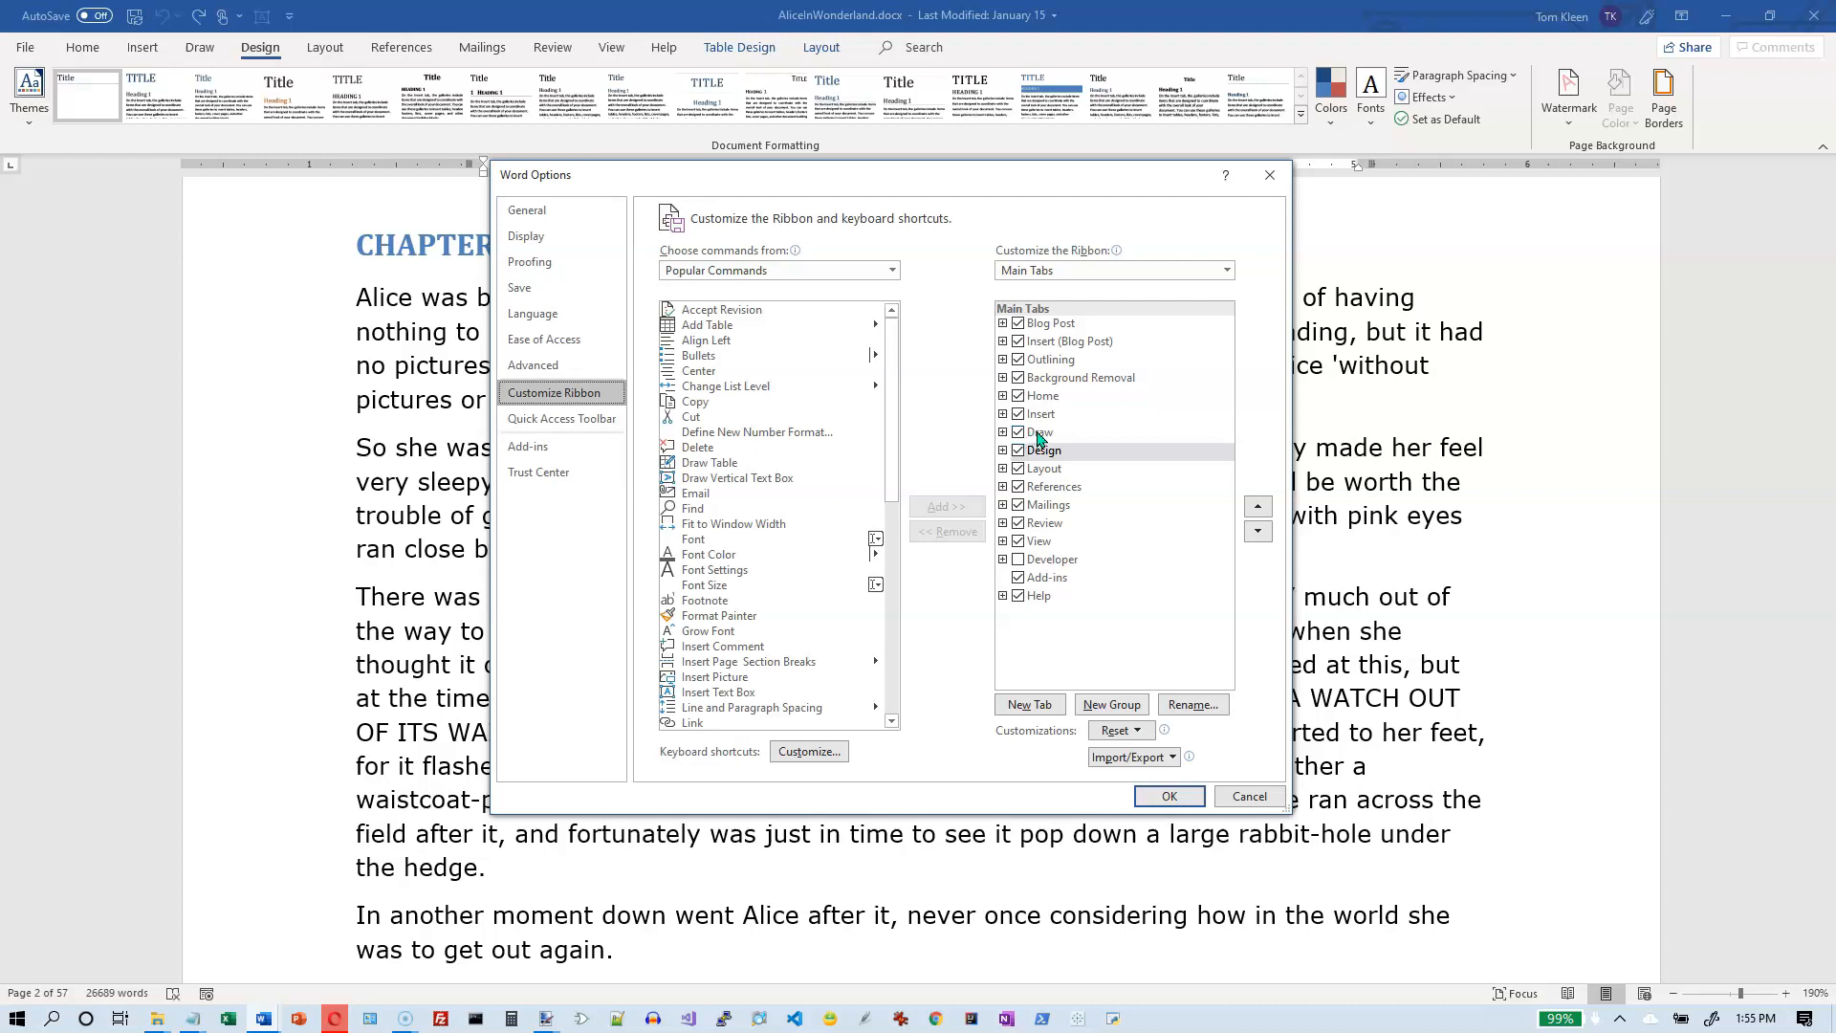
{"action": "left_click", "coordinate": [1022, 566]}
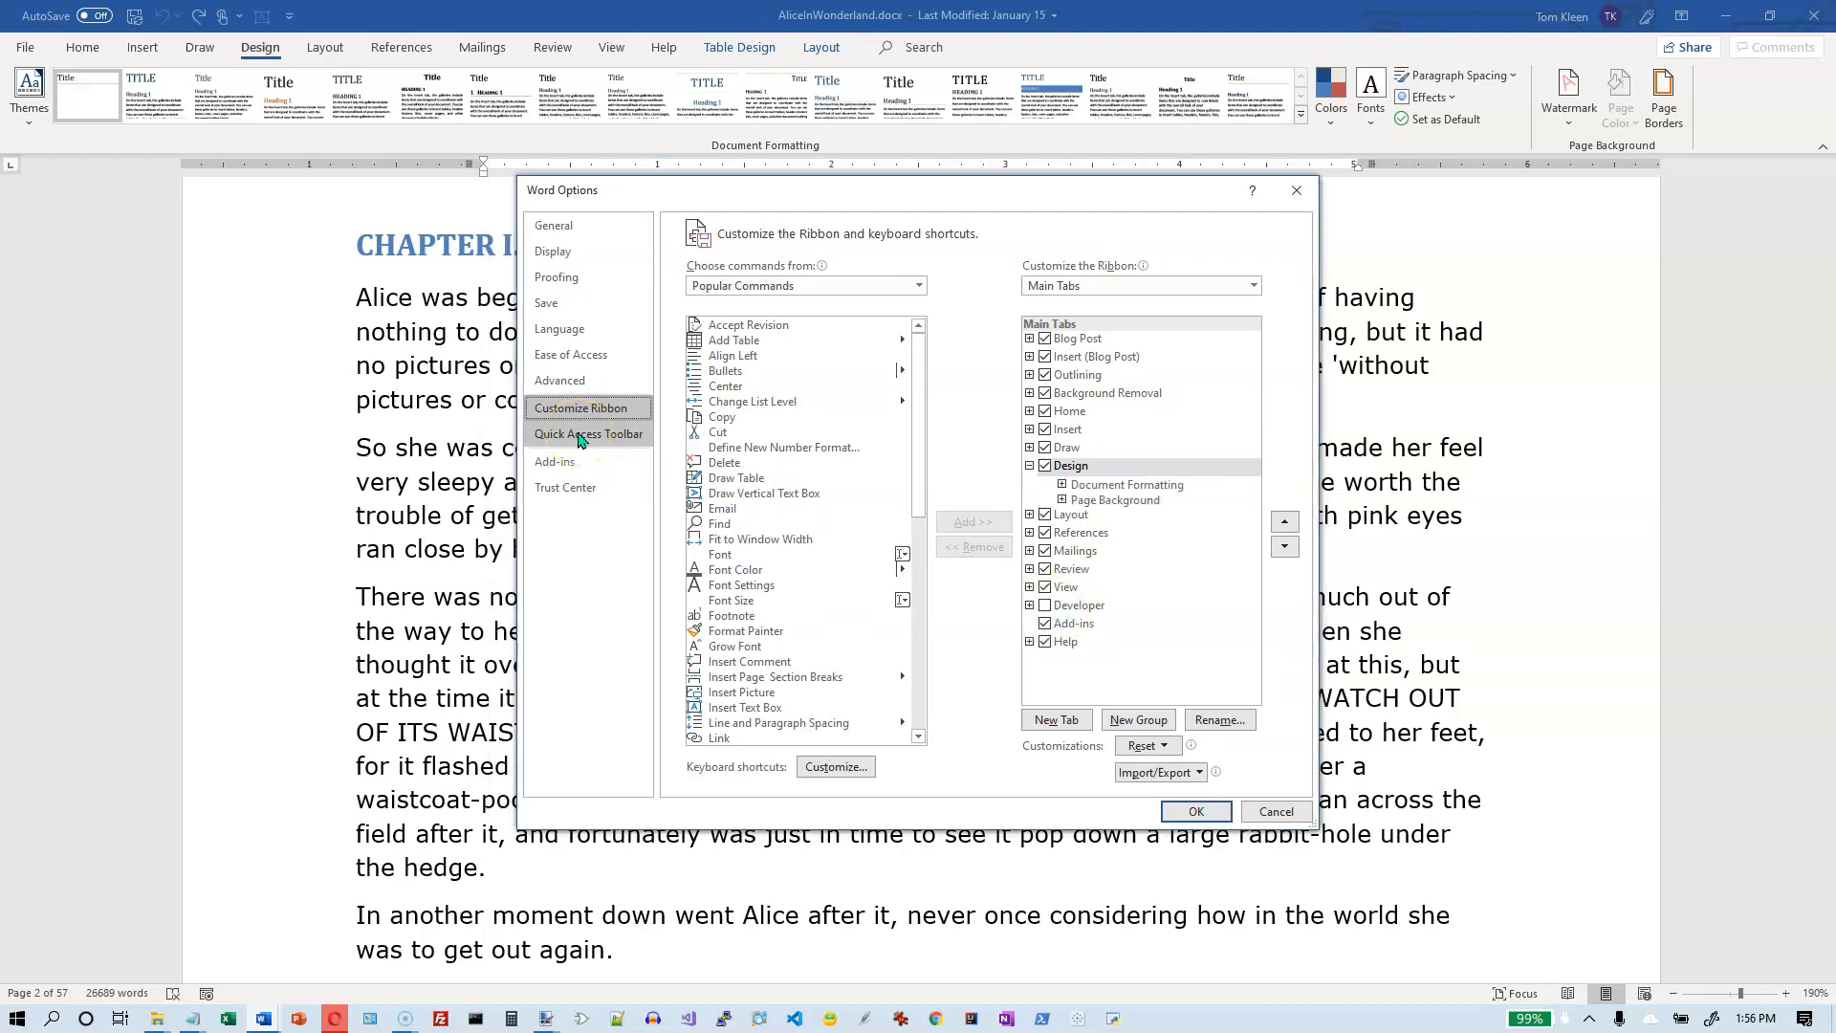
- Review the Quick Access Toolbar customization settings and close Word Options with confirmation
{"action": "left_click", "coordinate": [581, 435]}
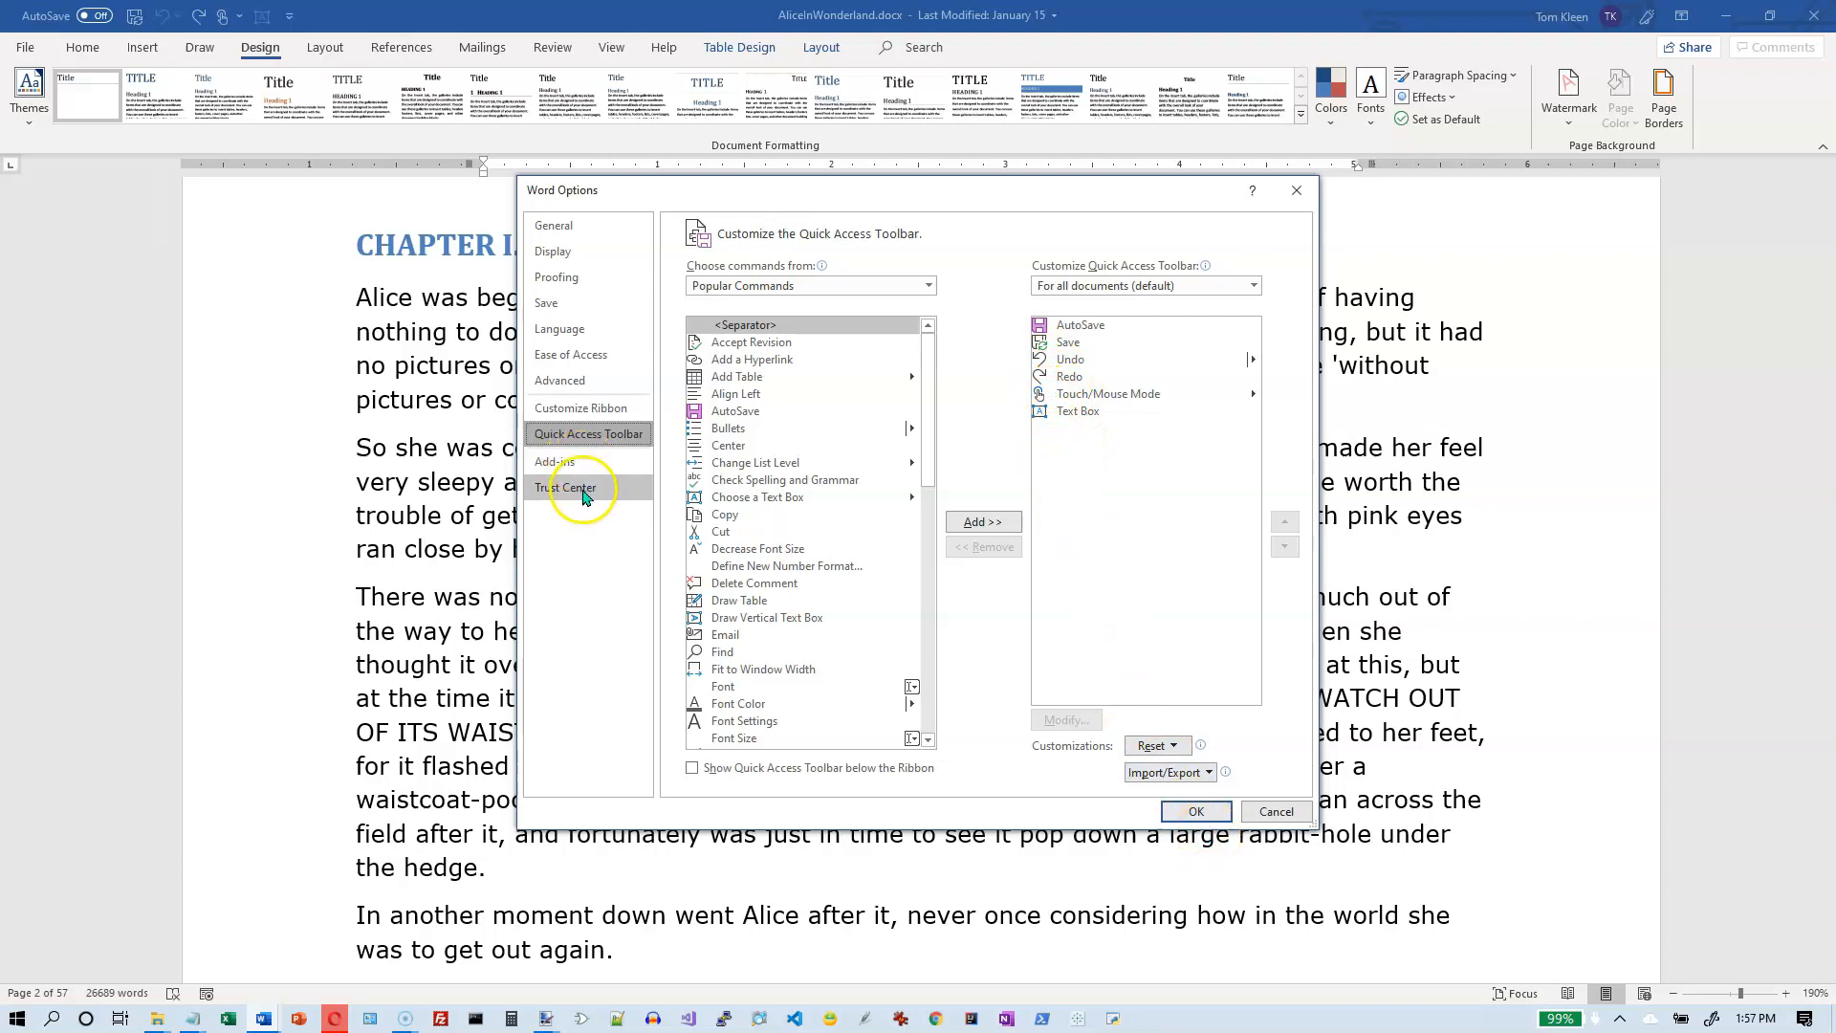
{"action": "left_click", "coordinate": [1197, 812]}
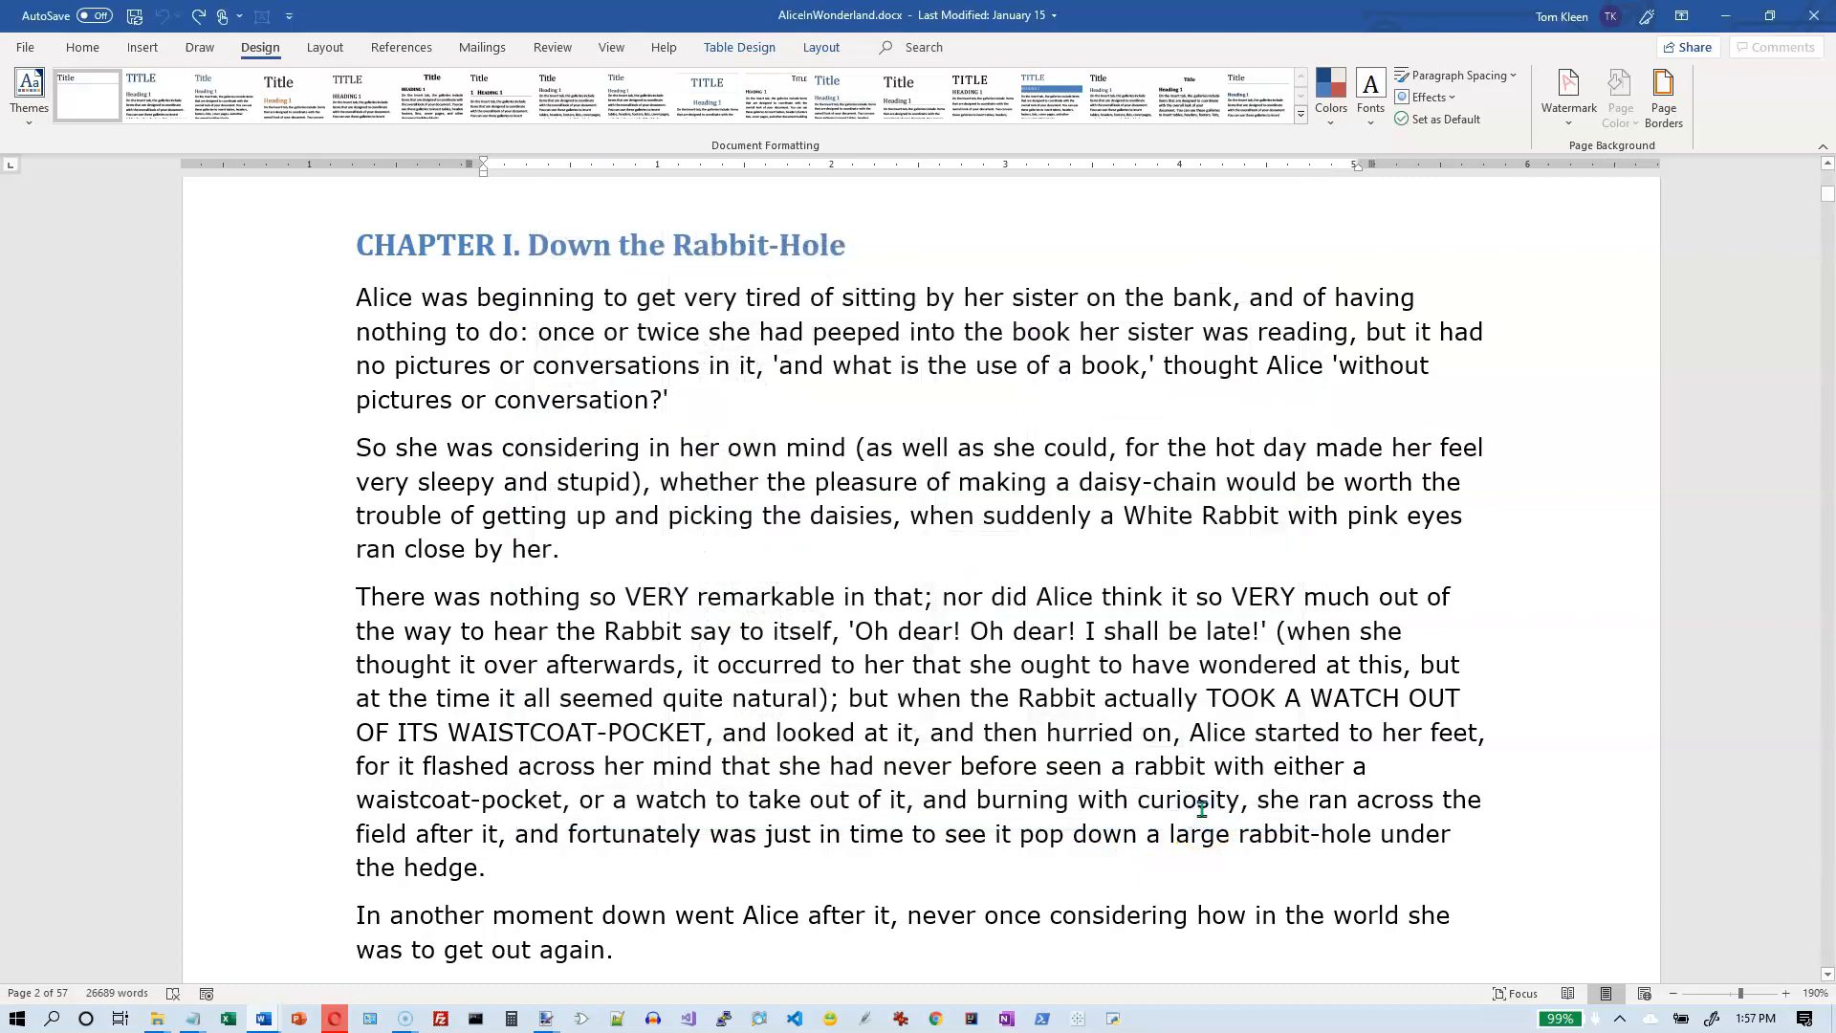